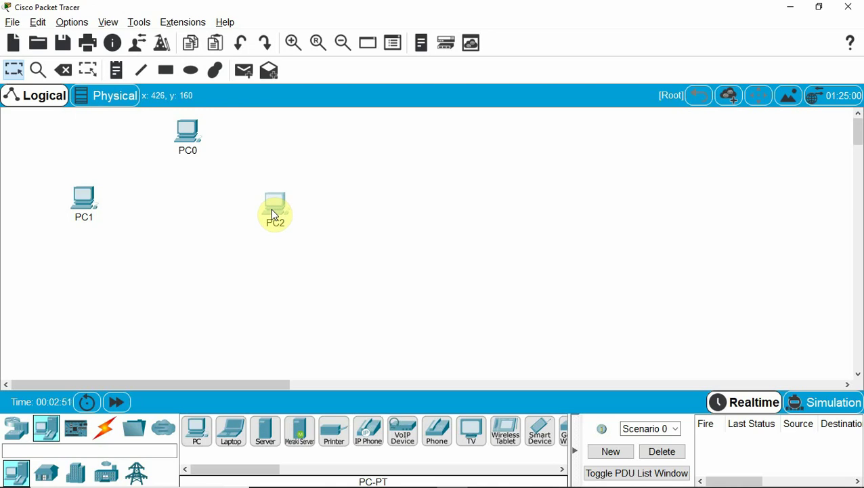
Move PC2 and PC1 up slightly and place a 2960 switch between them, below PC0.
drag(275, 212, 283, 191)
drag(83, 198, 96, 179)
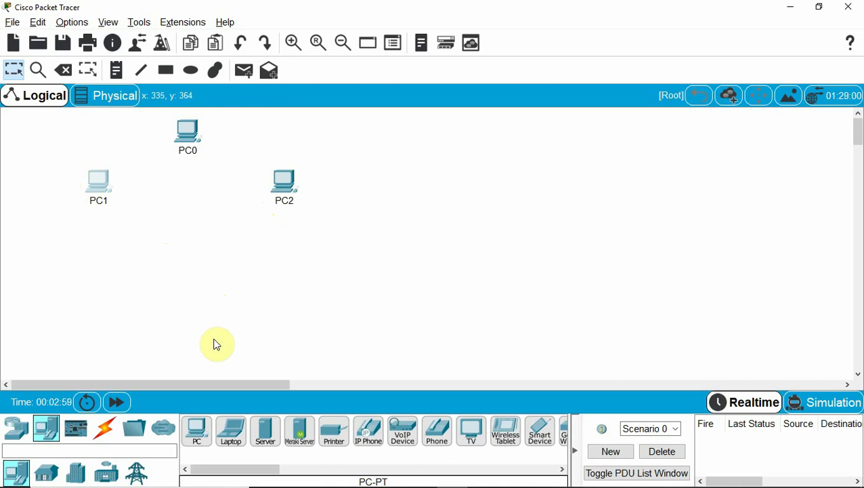
click(17, 429)
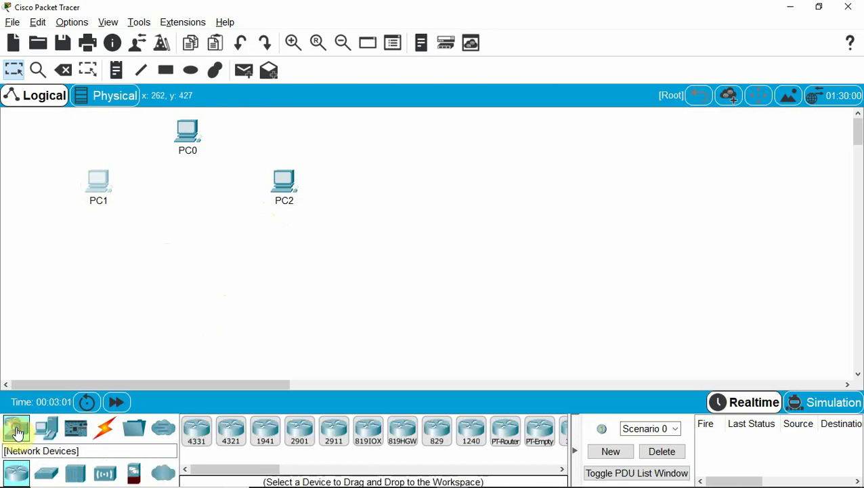
click(46, 474)
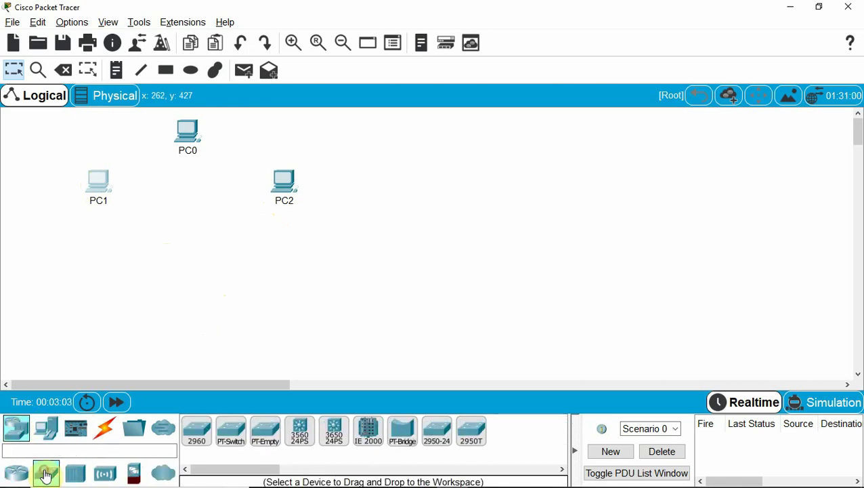
click(196, 442)
drag(196, 440, 197, 223)
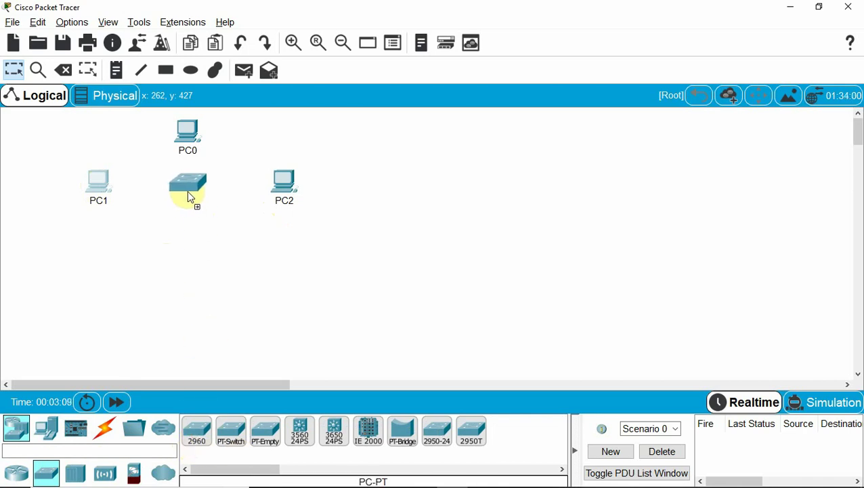
click(189, 196)
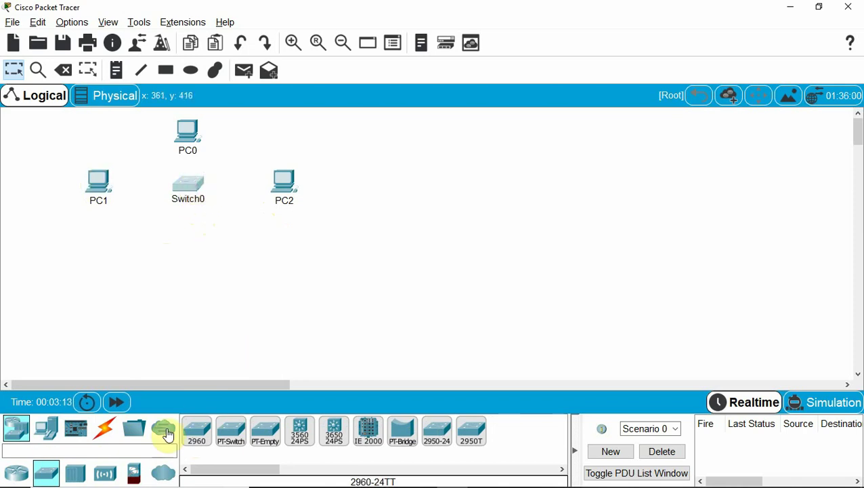
Connect PC0, PC1 and PC2 to Switch0 using the automatically chosen connection type.
click(108, 435)
click(197, 431)
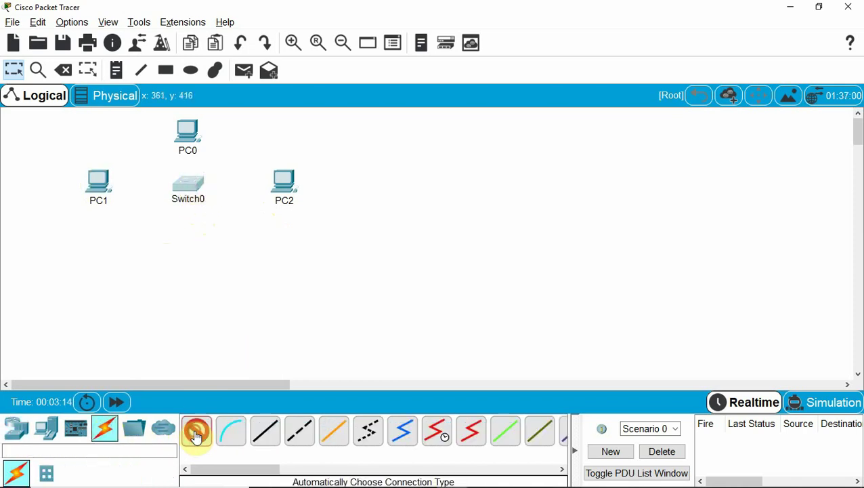
click(188, 139)
click(182, 182)
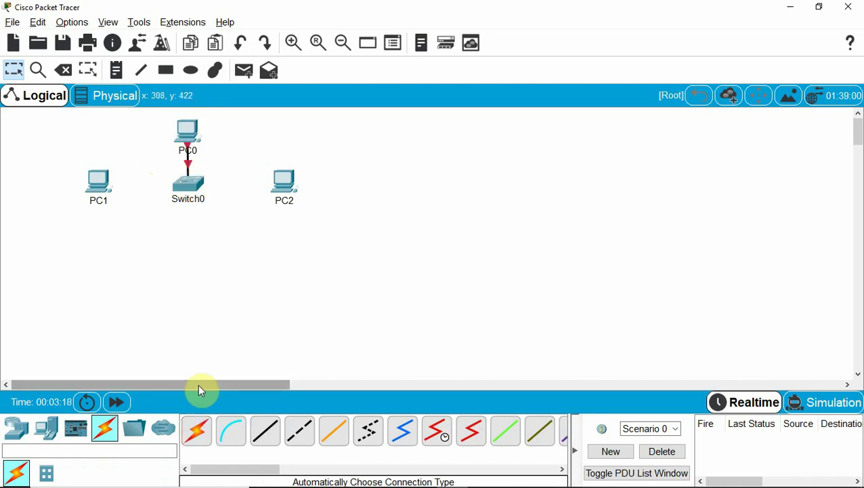
click(197, 439)
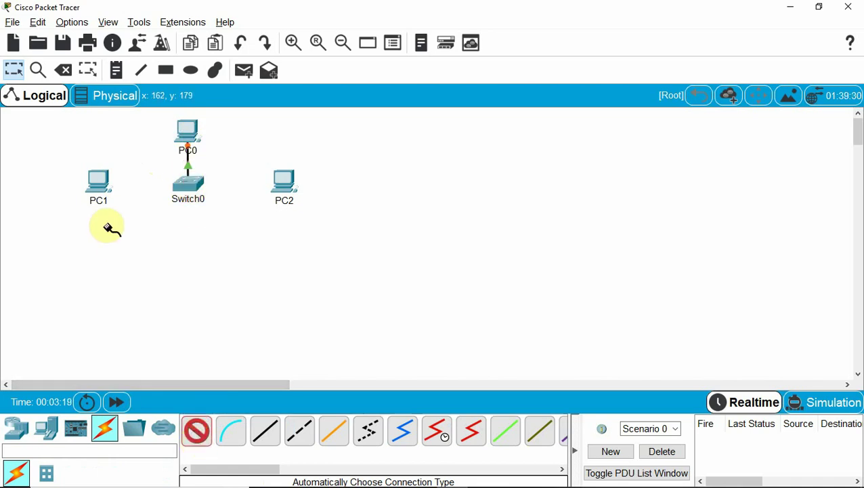
click(103, 183)
click(187, 185)
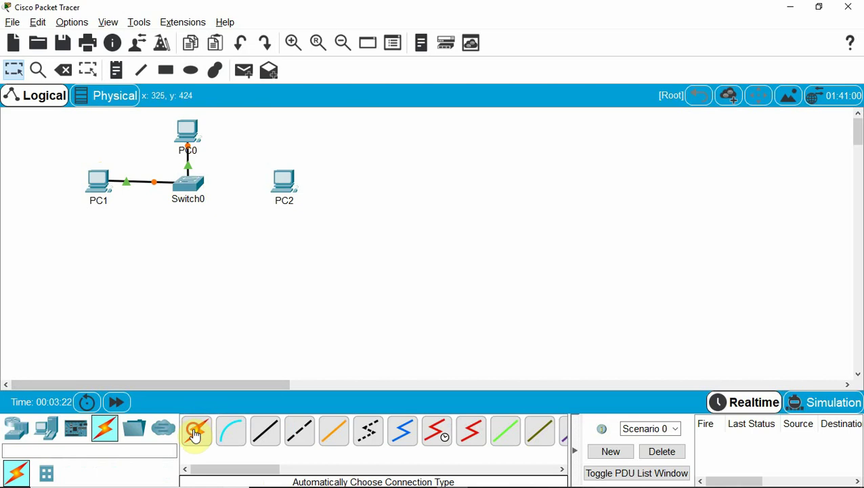
click(195, 436)
click(200, 183)
click(284, 182)
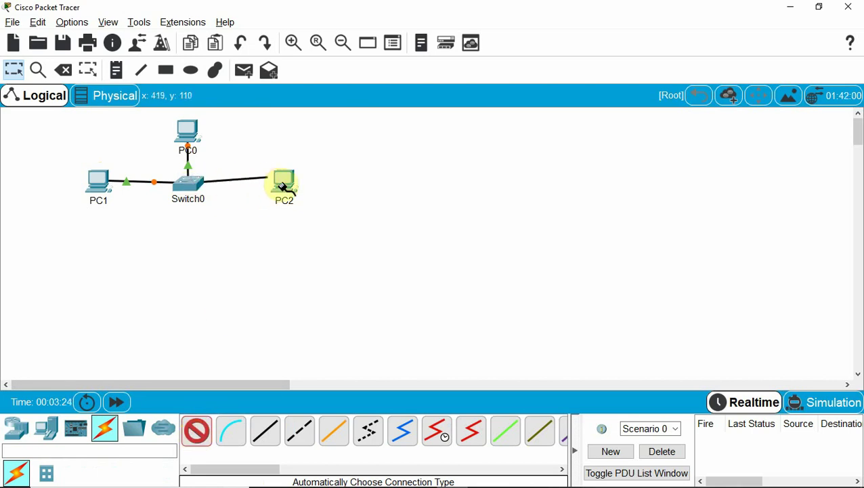
click(200, 439)
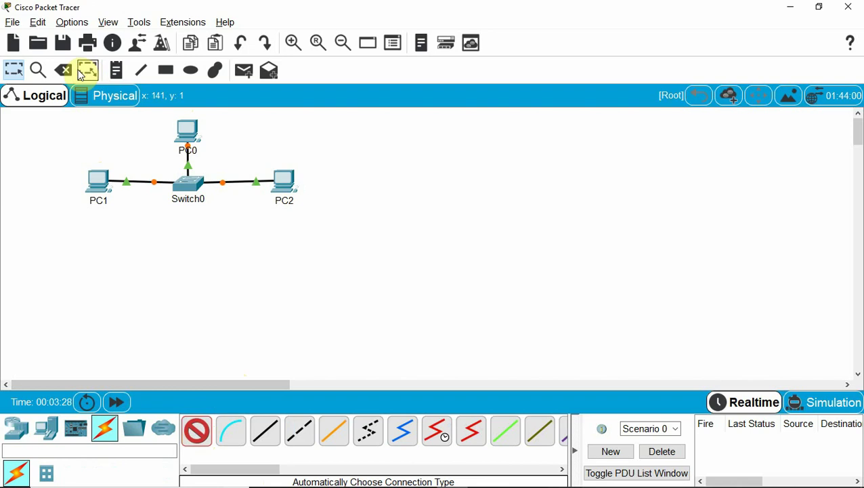
Add the address notes 172.24.0.2/16 beside PC0 and 172.24.0.3/16 below PC1.
click(116, 70)
click(206, 129)
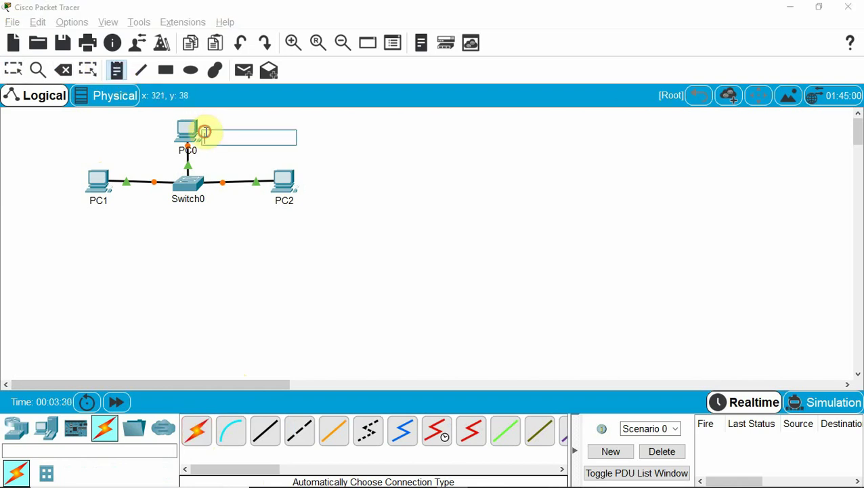
text(172.24.0.2/16)
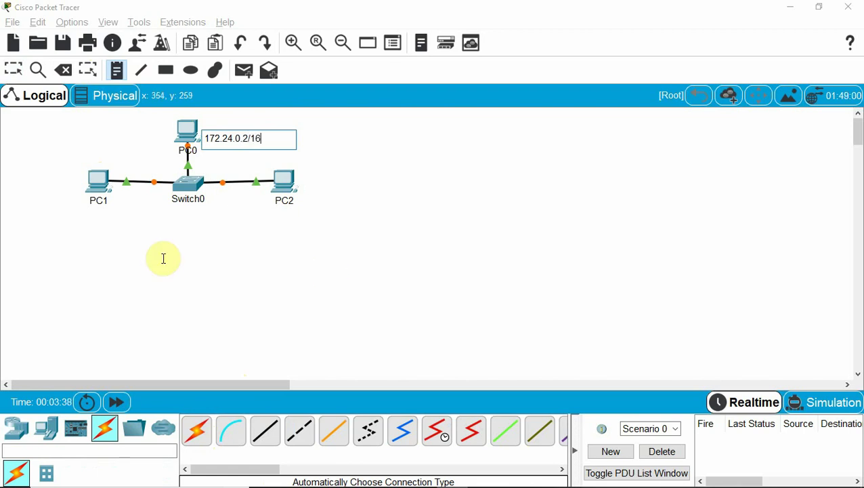
click(80, 215)
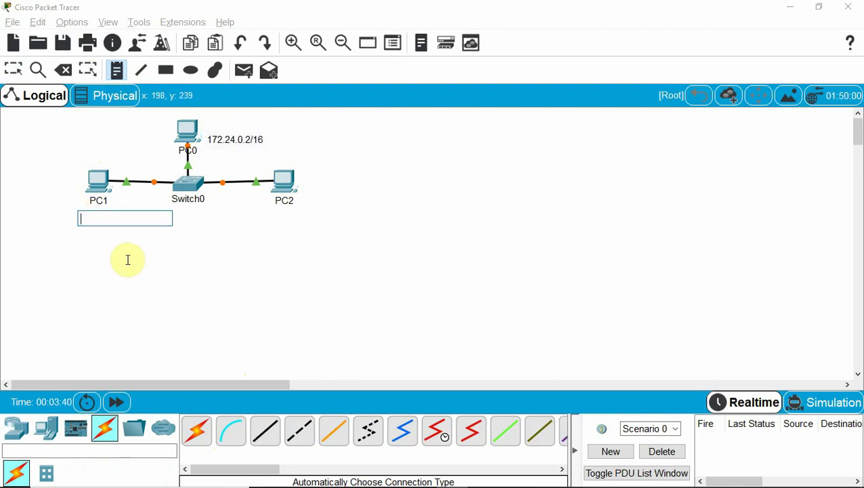
text(172.24.0.3/16)
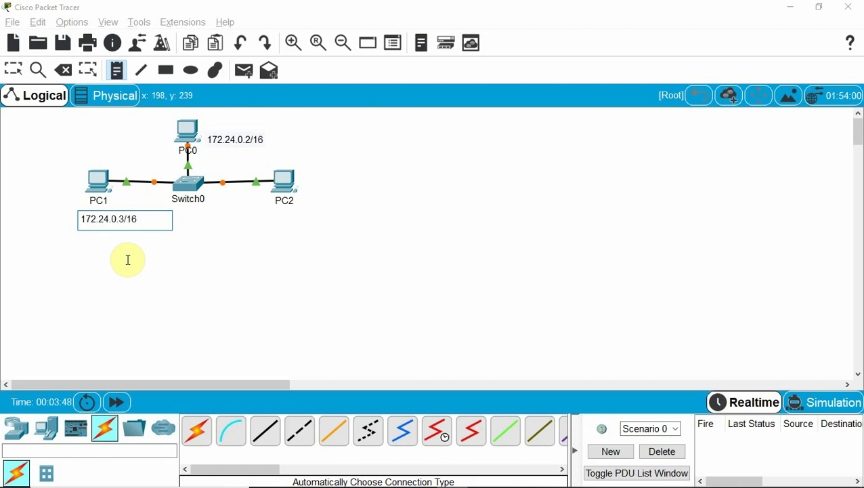
Add the address note 172.24.0.4/16 for PC2, and position the PC2 and PC1 address notes above their PCs.
click(212, 246)
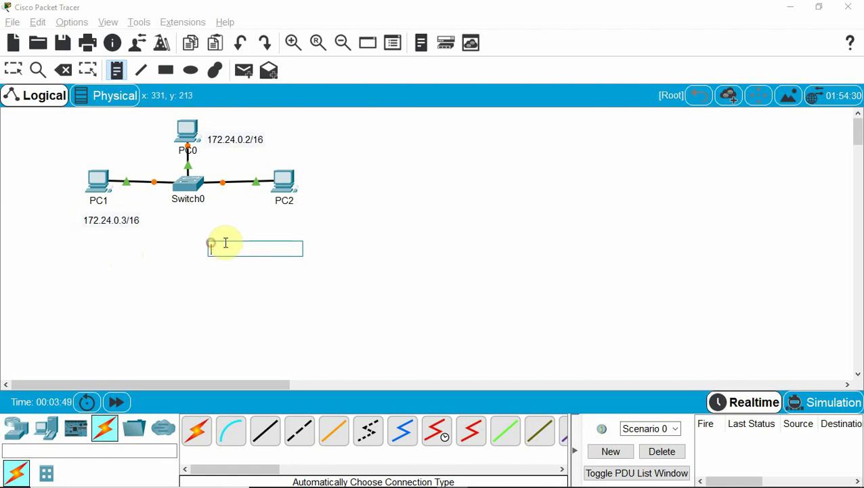
click(254, 216)
text(172.24.0.4/16)
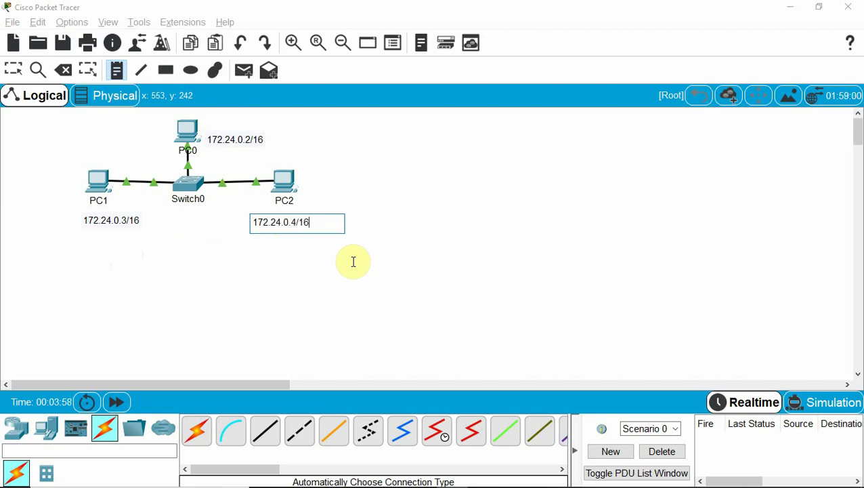
click(226, 277)
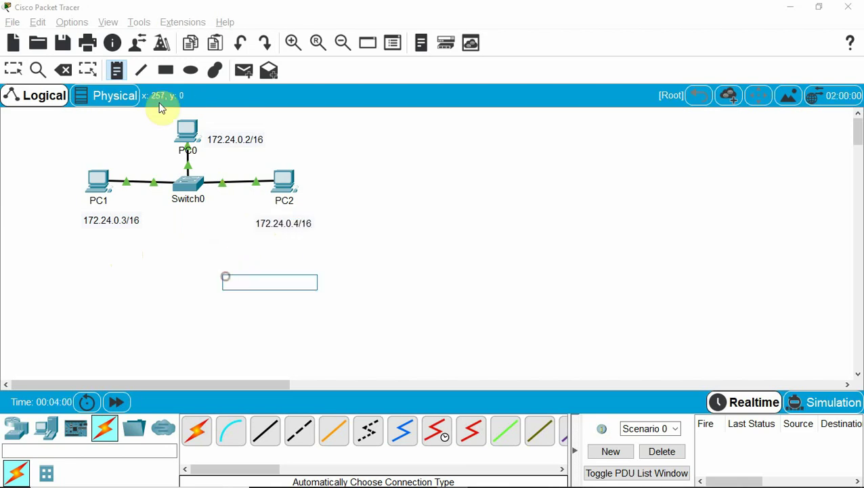
click(8, 67)
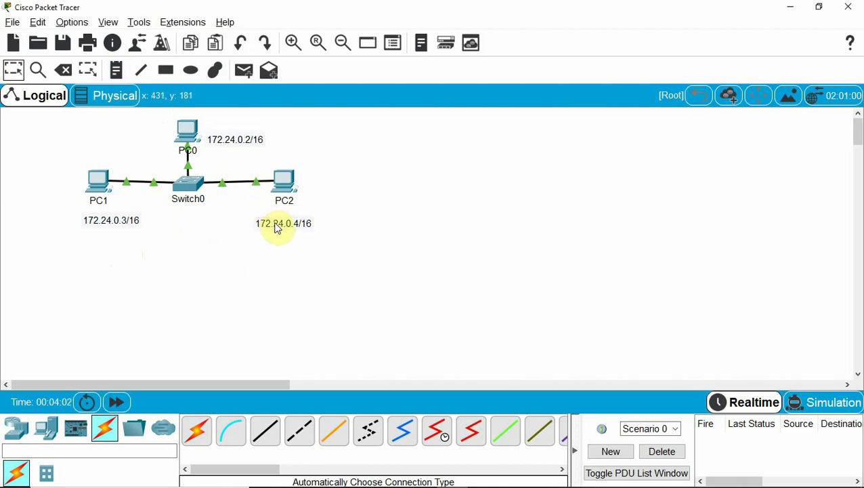
drag(278, 228, 261, 159)
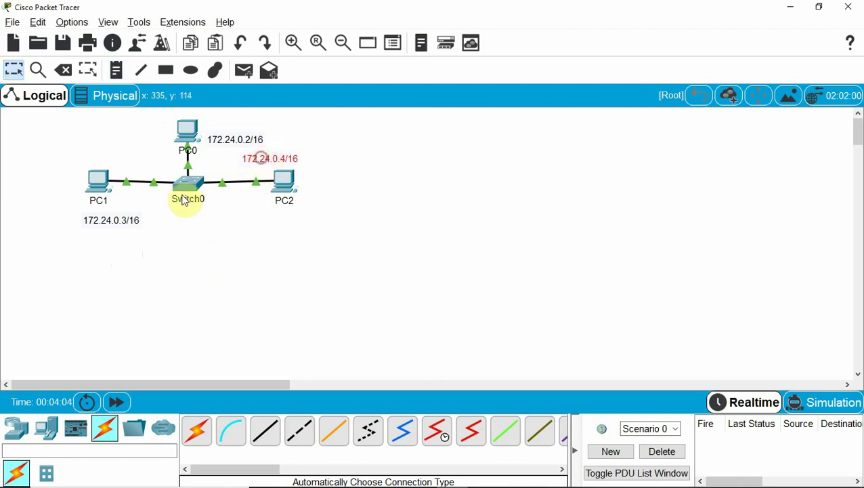
drag(110, 221, 96, 157)
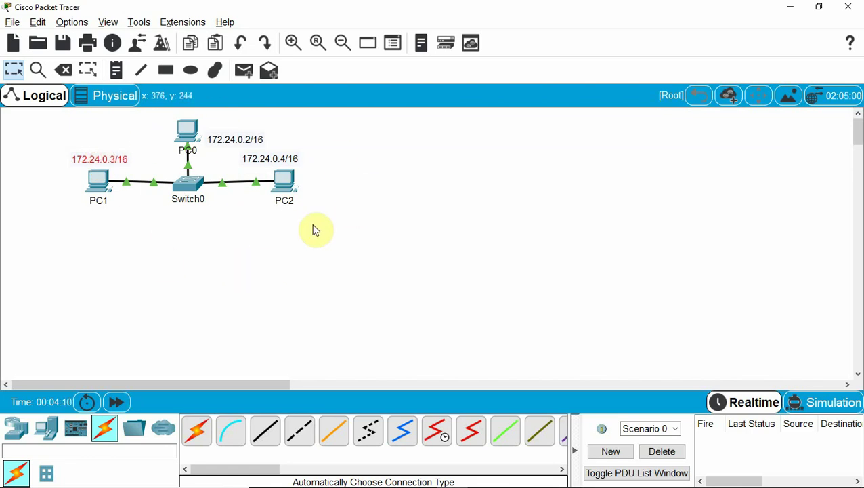
Add the note Lab1 beside PC0 to title the first network.
click(116, 72)
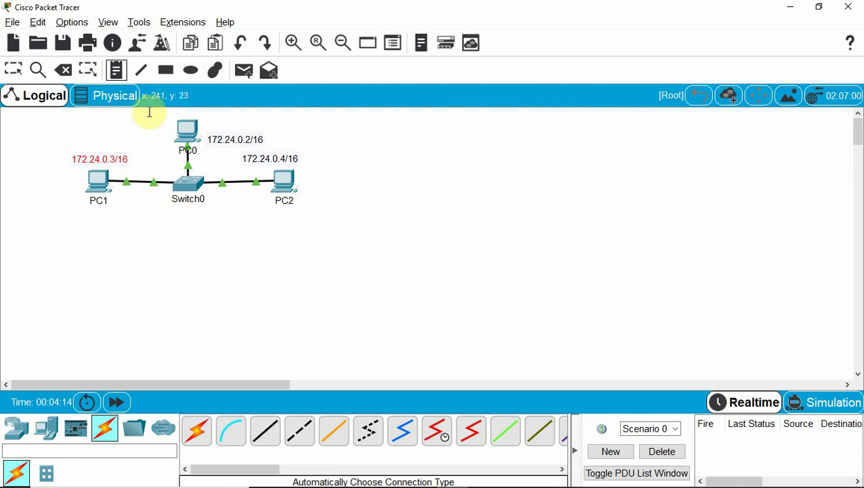
click(130, 124)
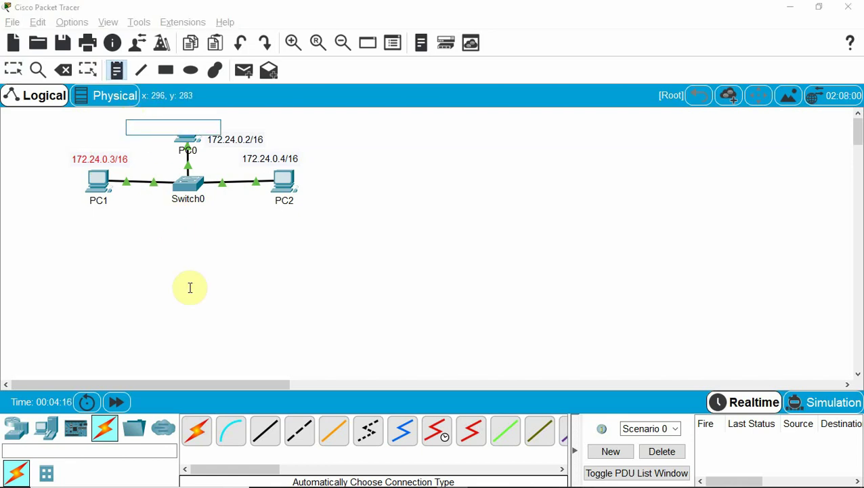
text(Lab1)
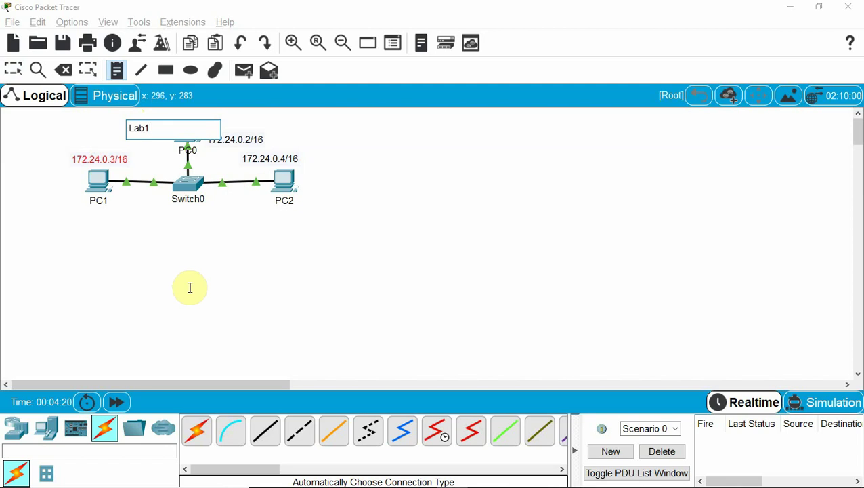
click(289, 285)
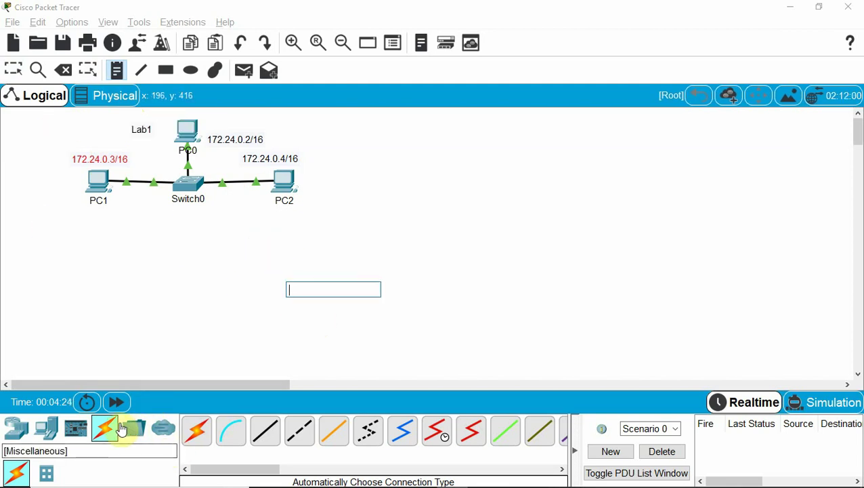
Place three more PCs in a triangle in the empty area beside the Lab1 network, one above the other two.
click(46, 428)
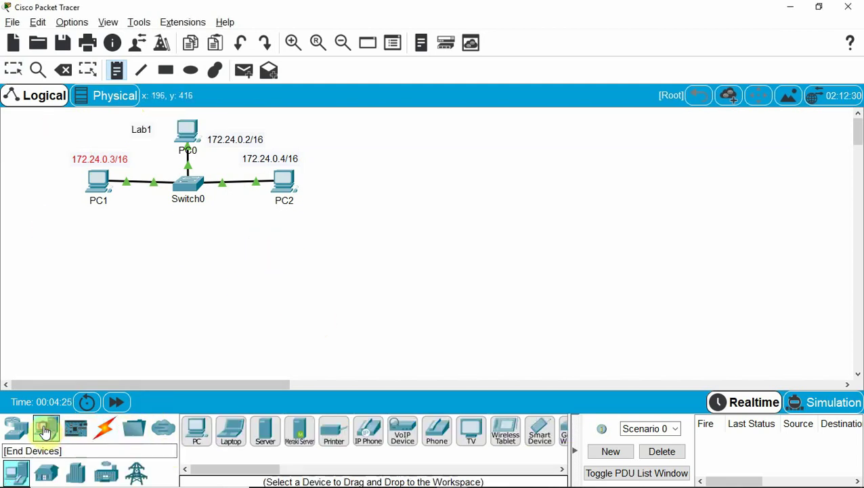
click(196, 432)
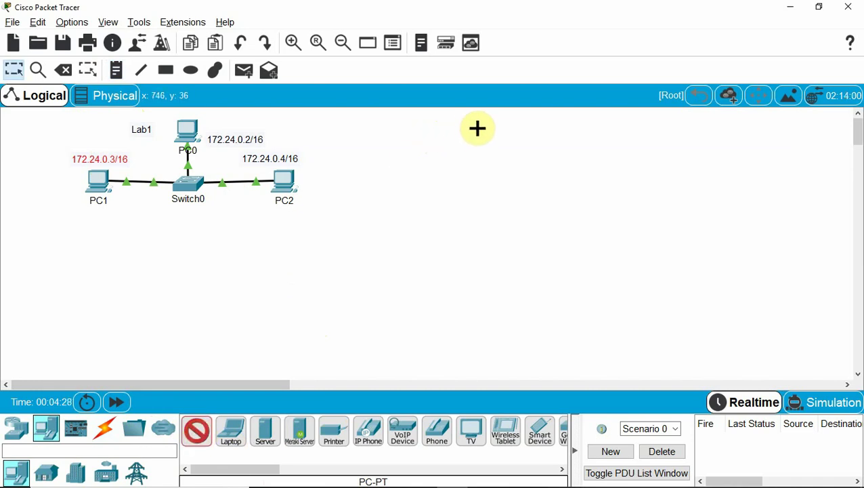
click(529, 135)
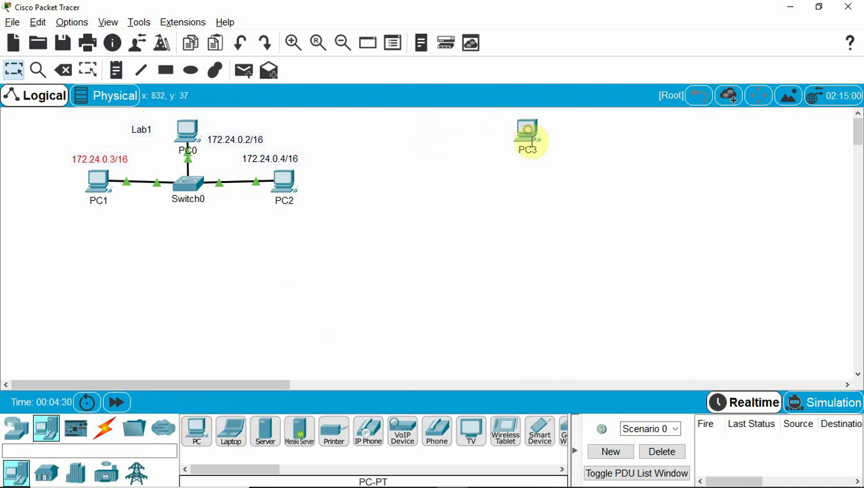
click(195, 433)
click(449, 180)
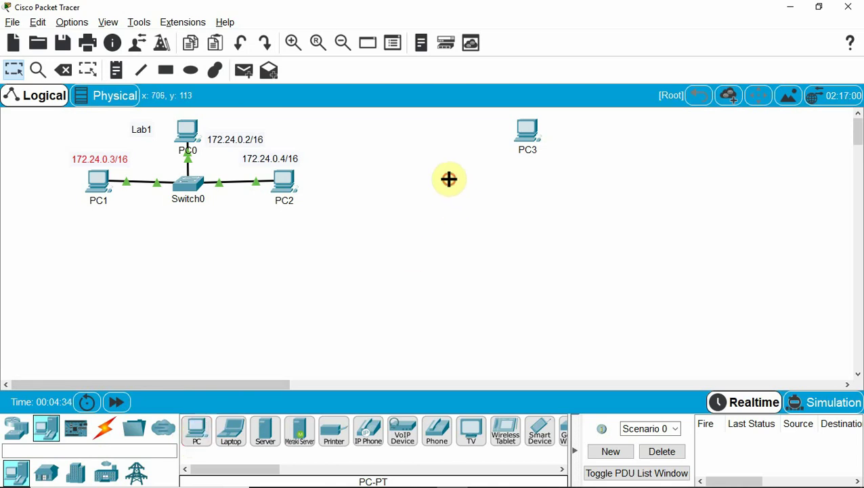
click(194, 434)
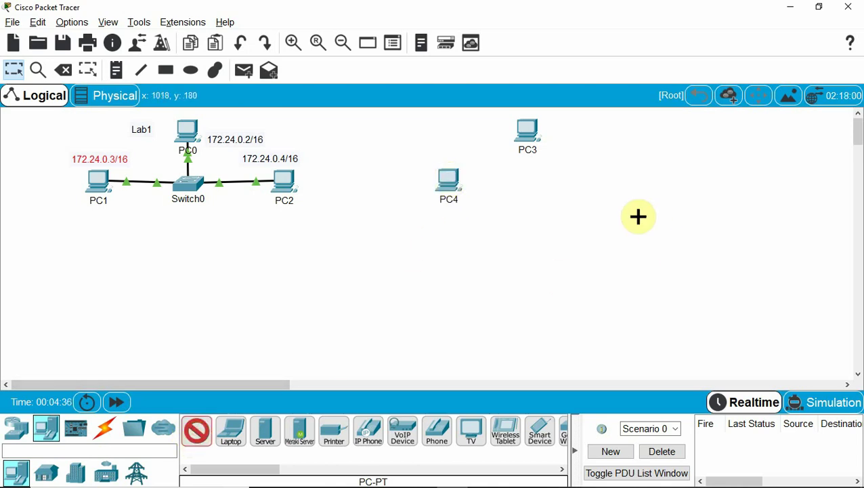
click(616, 186)
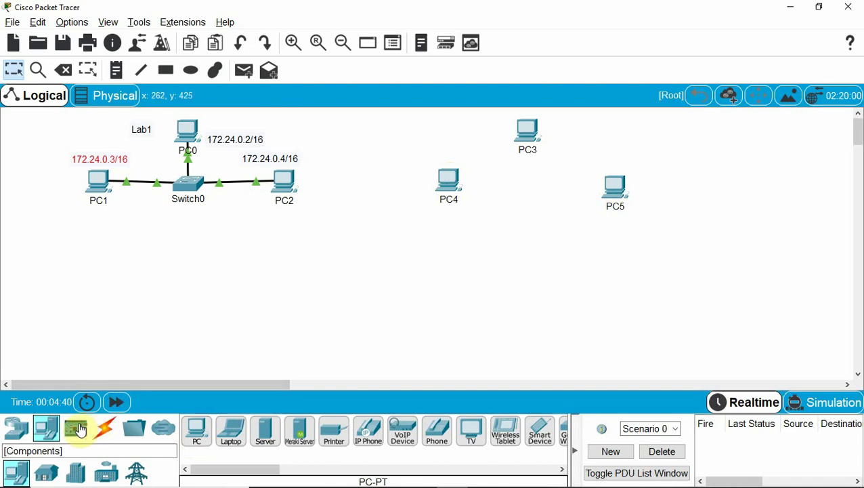
Place a 2960 switch between PC4 and PC5, below PC3.
click(16, 428)
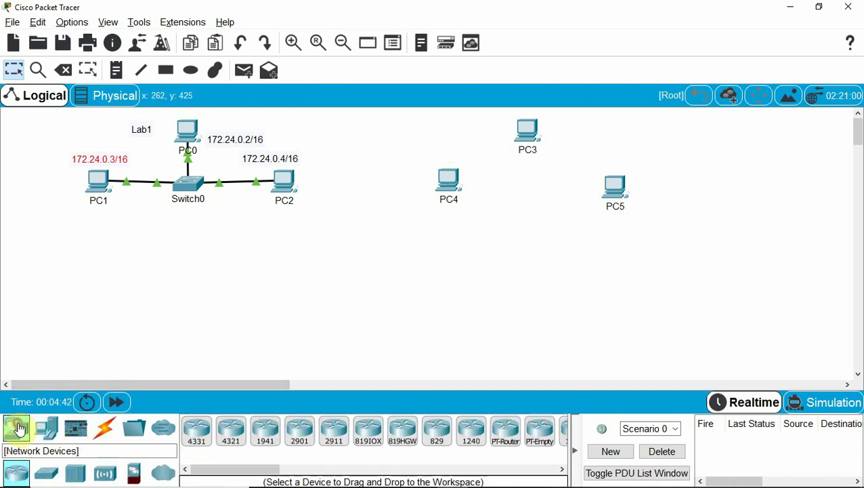
click(46, 472)
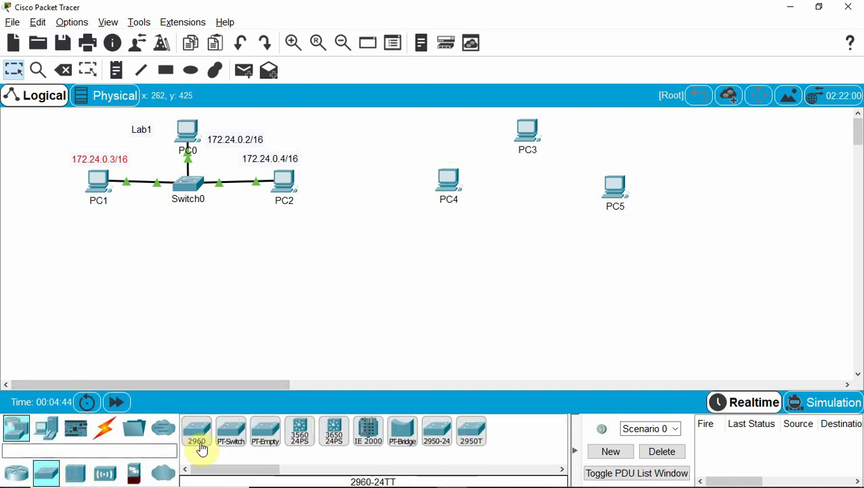
drag(192, 432, 528, 192)
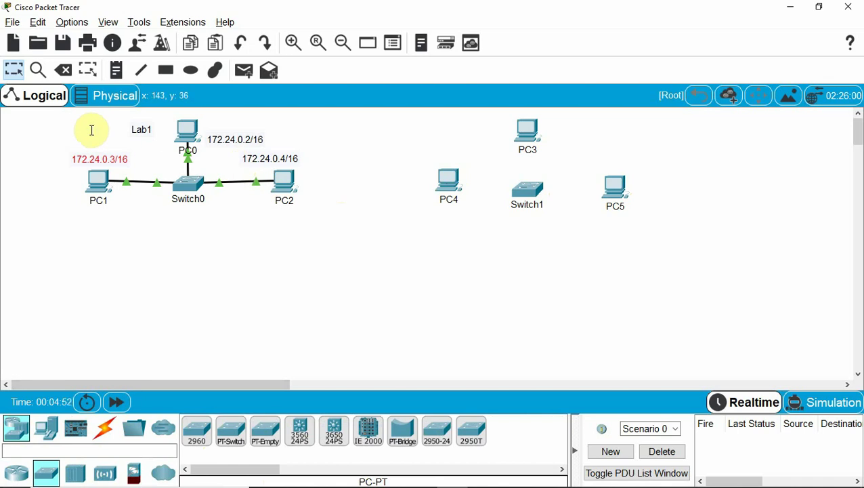
Add the address notes 192.168.0.2/24 beside PC3 and 192.168.0.3/24 above PC4.
click(115, 72)
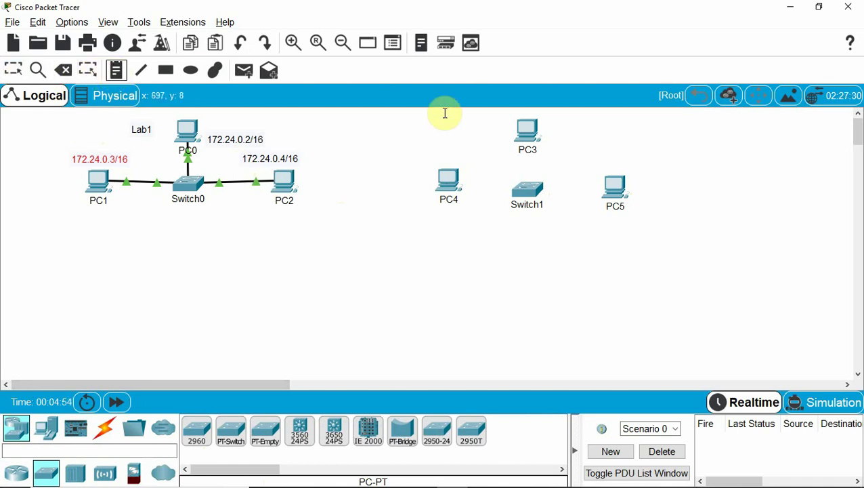
click(548, 127)
text(192.168.0.2/24)
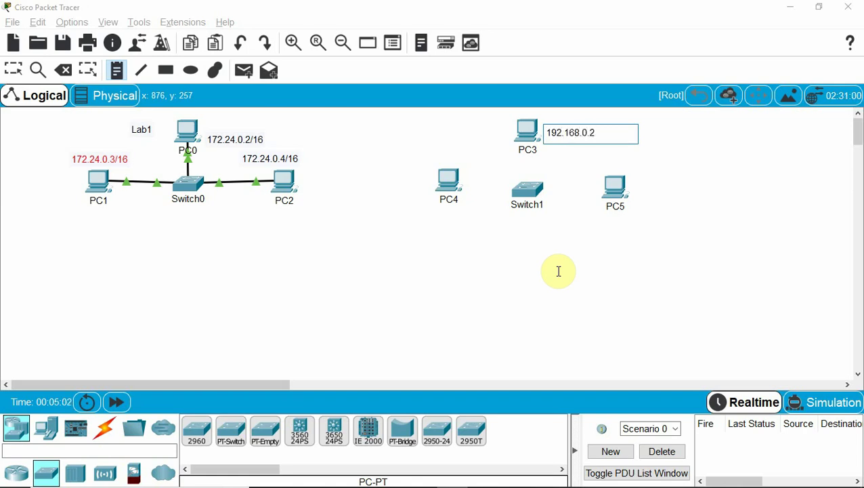
click(409, 160)
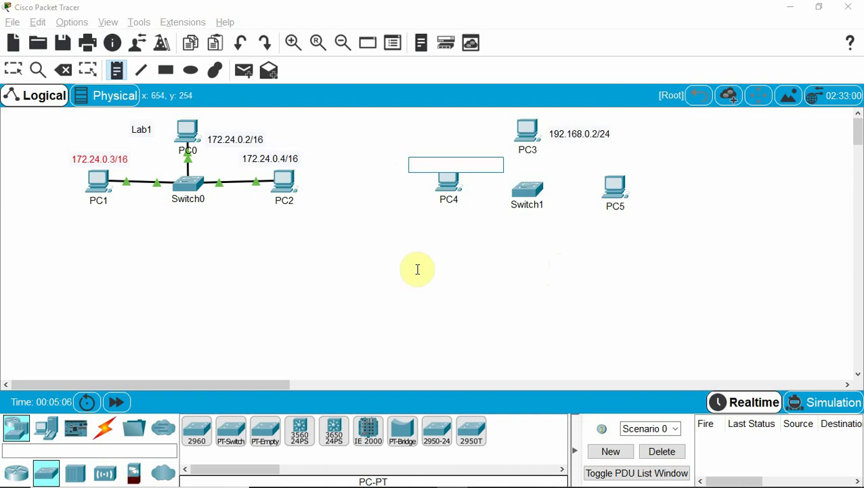
text(192.168.0.)
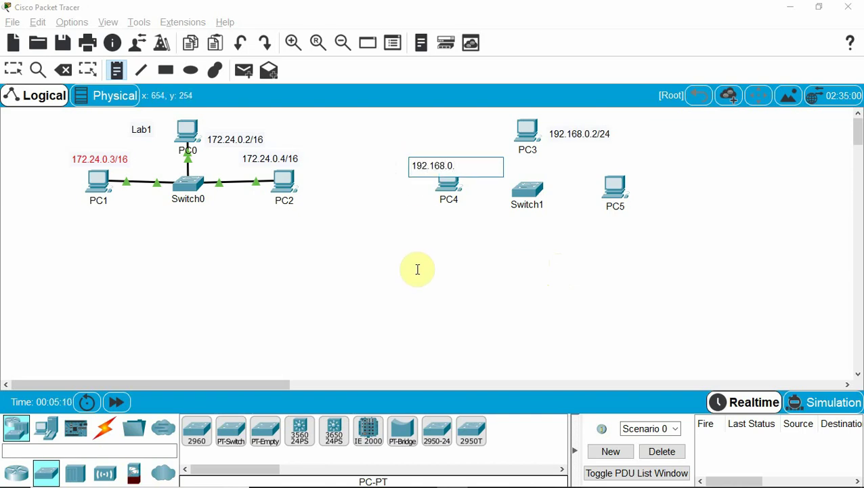
text(3/24)
click(404, 271)
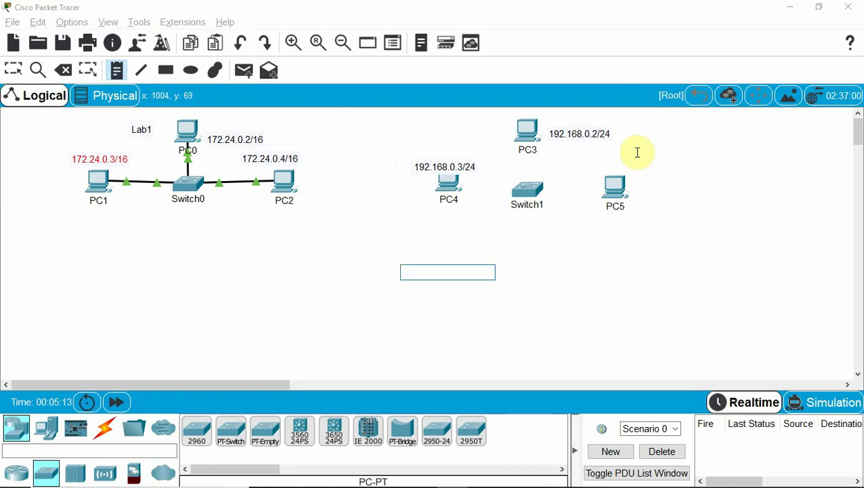
Add the address note 192.168.0.4/24 above PC5.
click(599, 168)
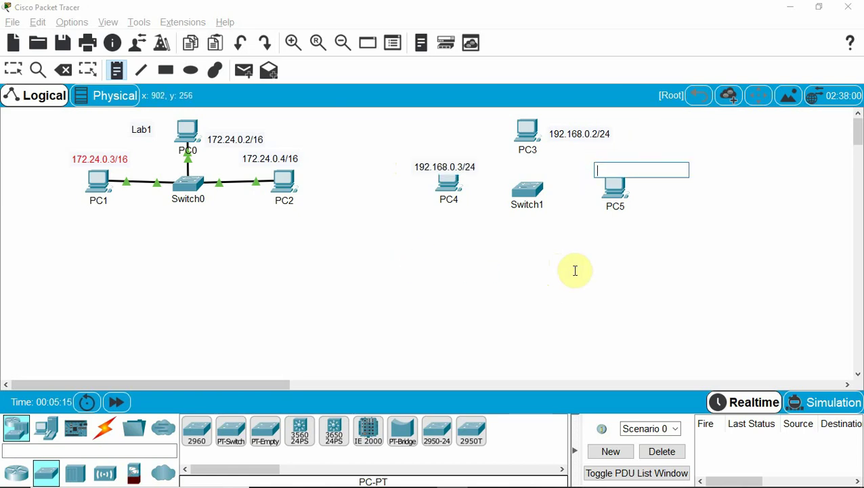
text(192.168.0.4/24)
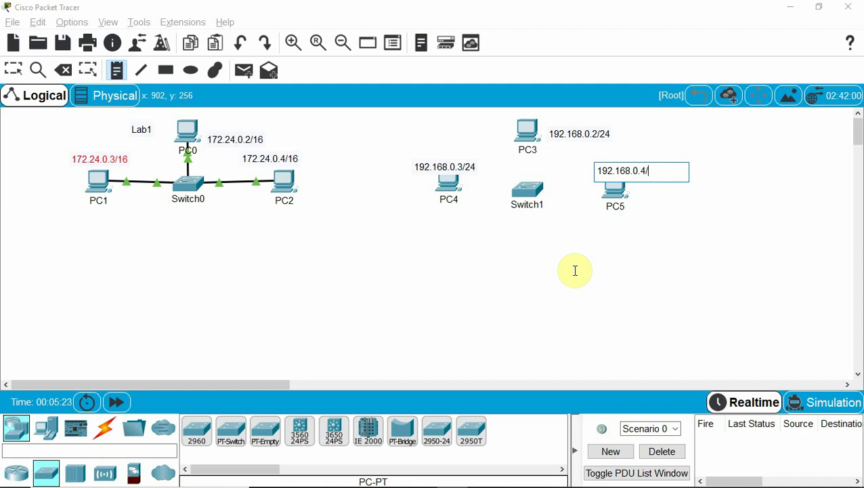
click(483, 263)
Cable PC3, PC4 and PC5 to Switch1 using the automatic connection type, and move PC4's address note up clear of its icon.
click(105, 433)
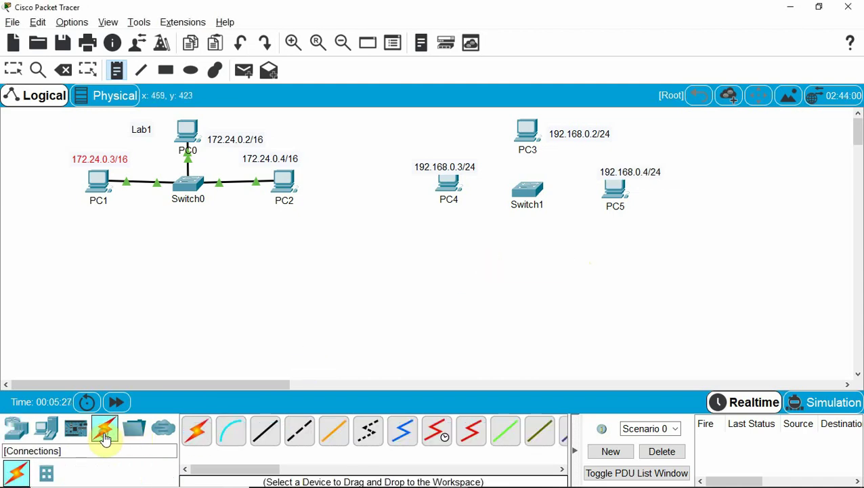
click(198, 430)
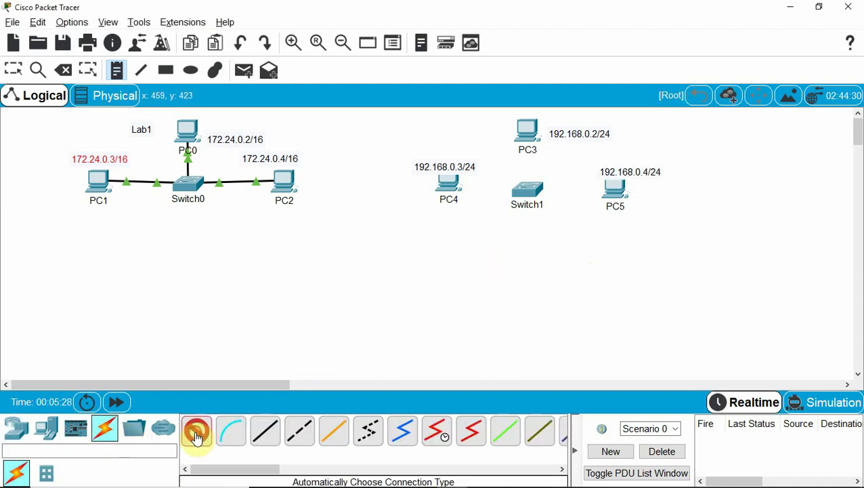
click(524, 138)
click(526, 189)
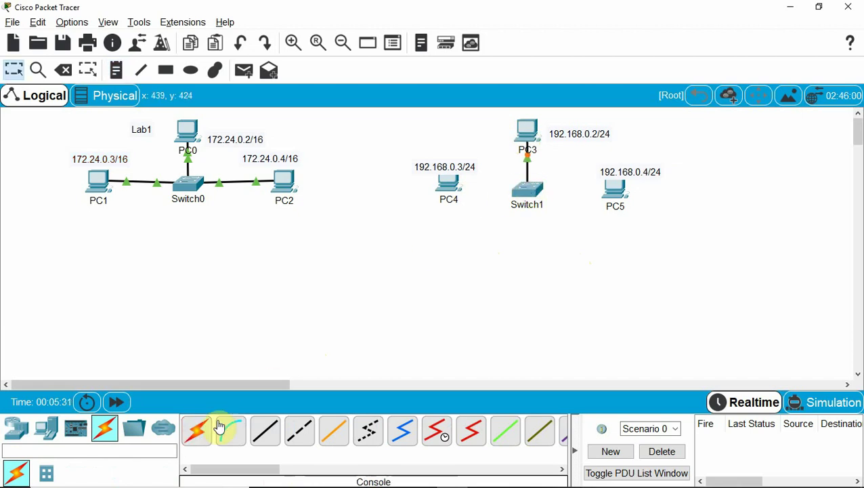
click(198, 431)
click(449, 183)
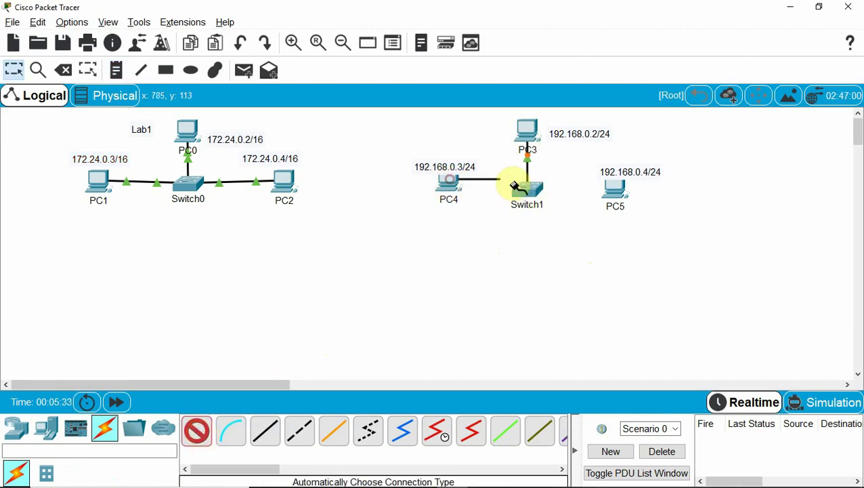
click(534, 193)
click(197, 431)
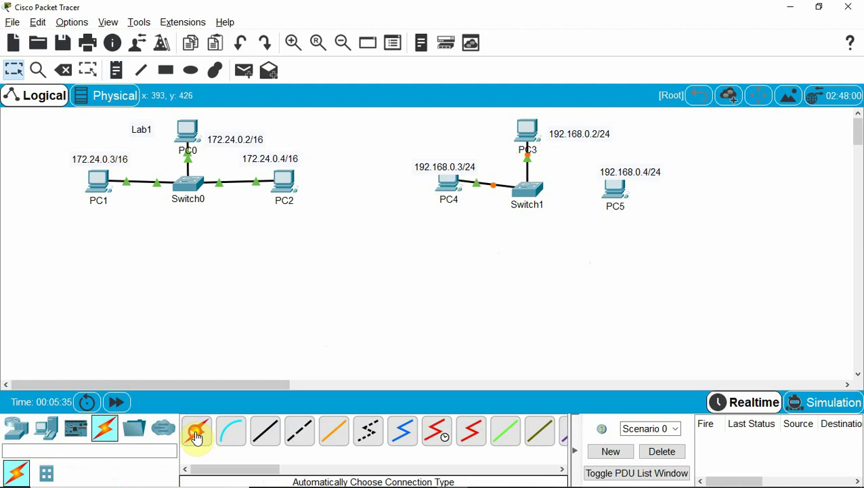
click(535, 194)
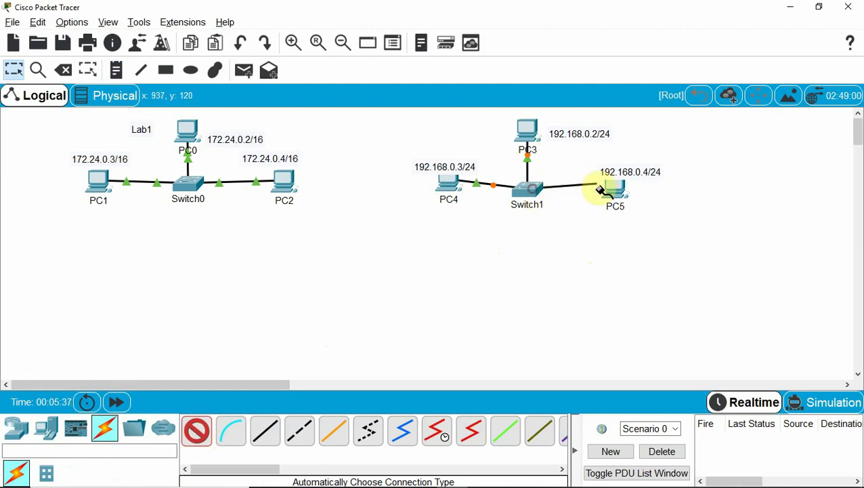
click(614, 188)
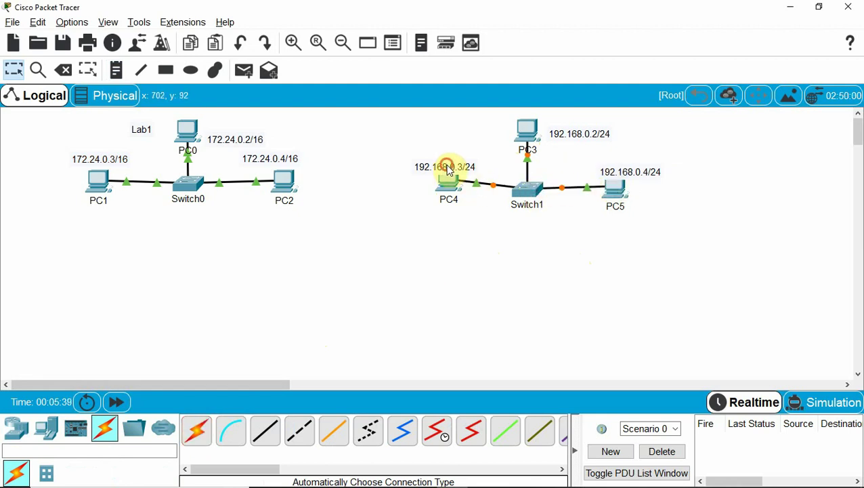
drag(447, 170, 447, 157)
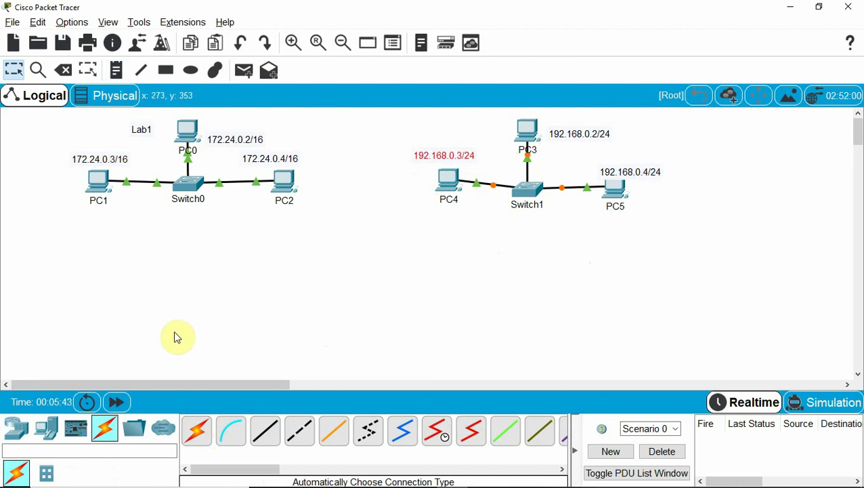
Place three more PCs in a triangle in the empty area below the two networks, with a 2960 switch between the lower two.
click(46, 427)
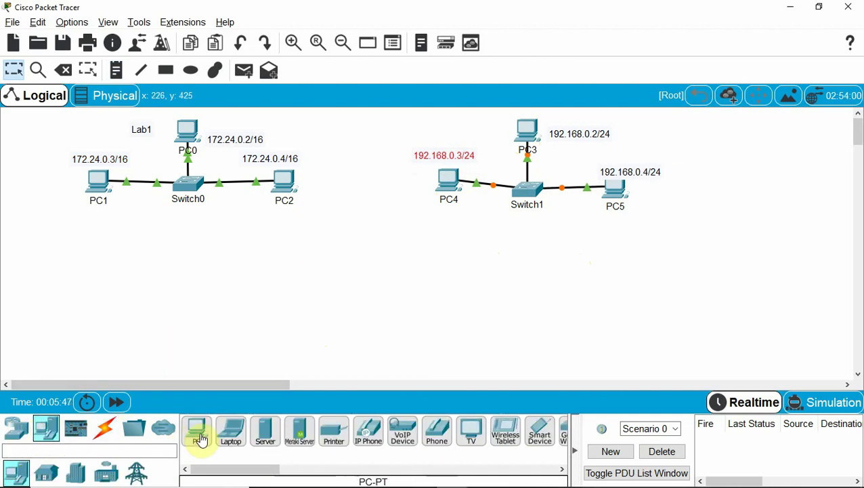
click(196, 431)
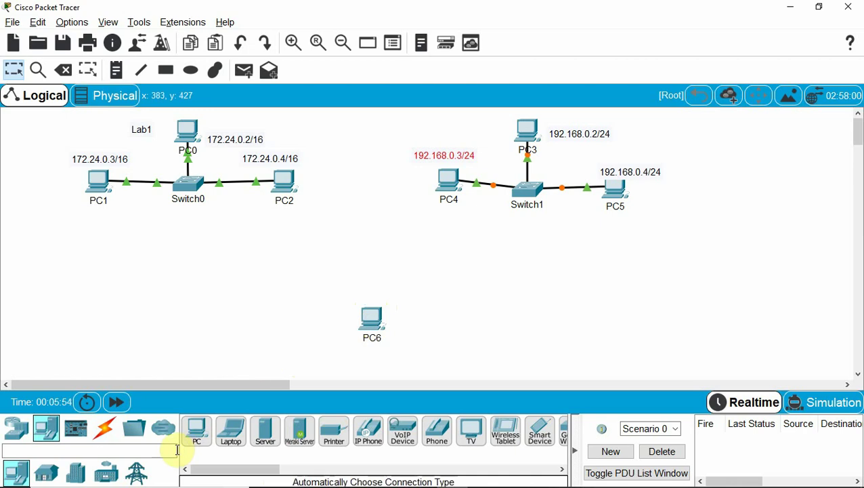
click(196, 432)
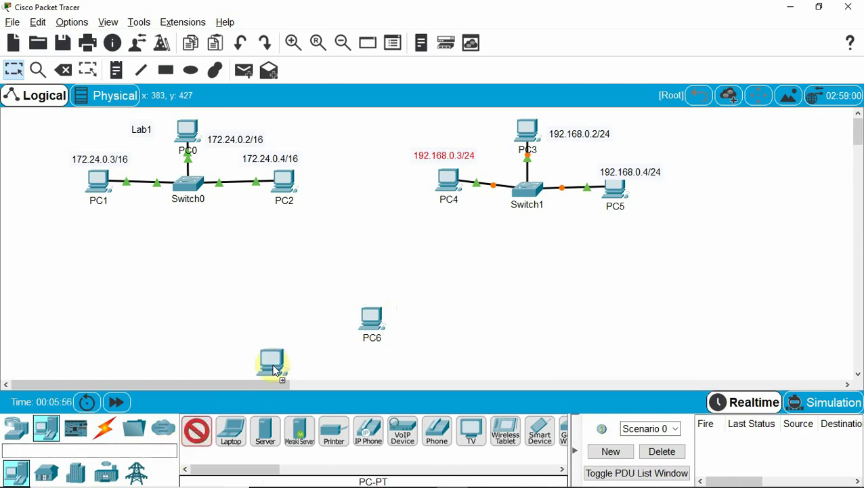
click(273, 366)
click(196, 431)
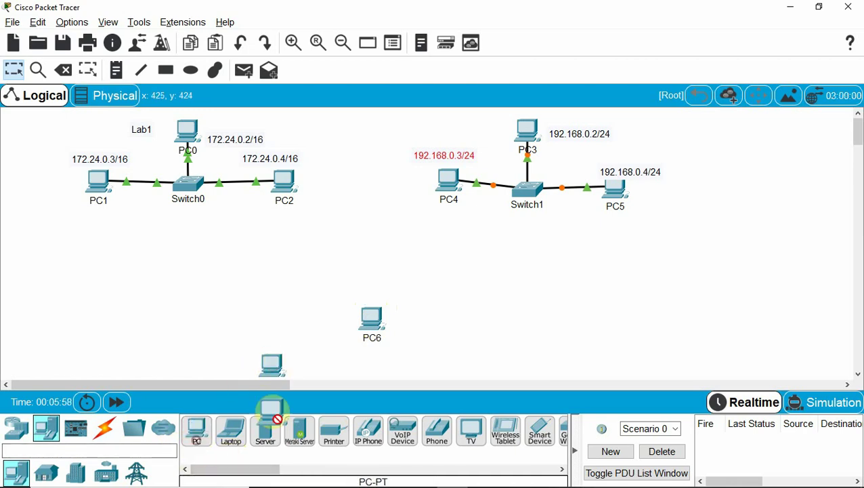
click(491, 366)
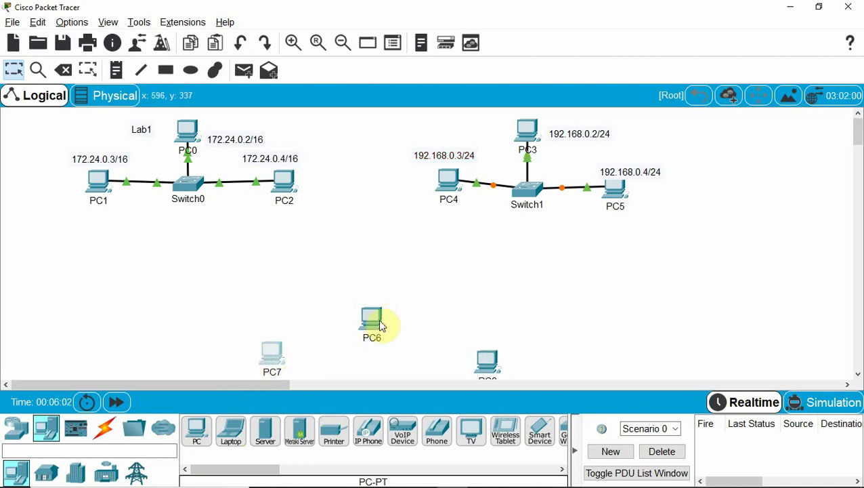
drag(378, 322, 379, 317)
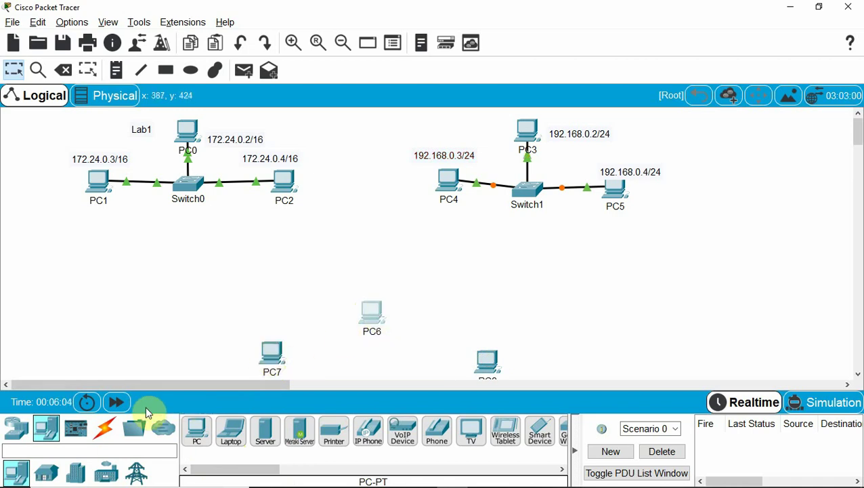
click(16, 428)
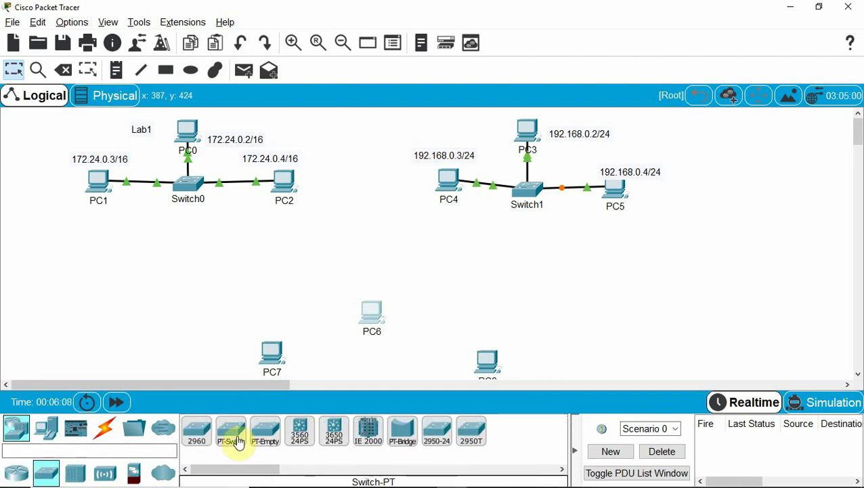
drag(196, 433, 369, 367)
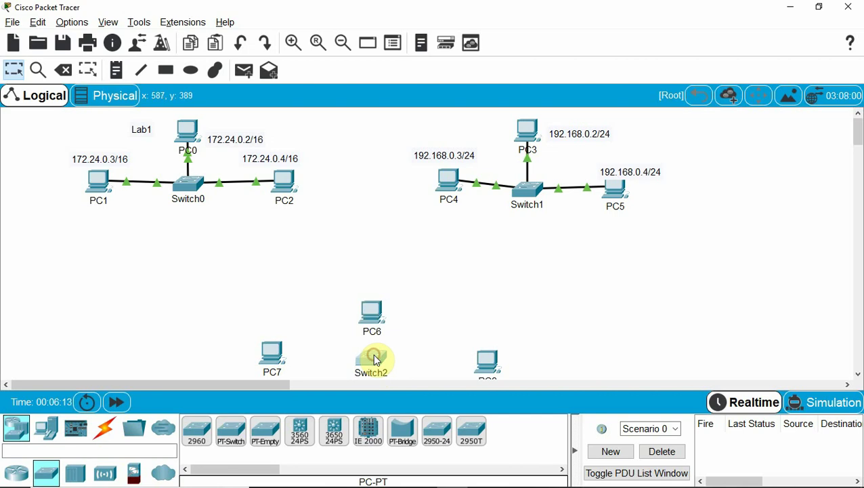
Cable Switch2 to PC6, PC7 and the third PC of the new network using the automatic connection type.
click(104, 427)
click(195, 439)
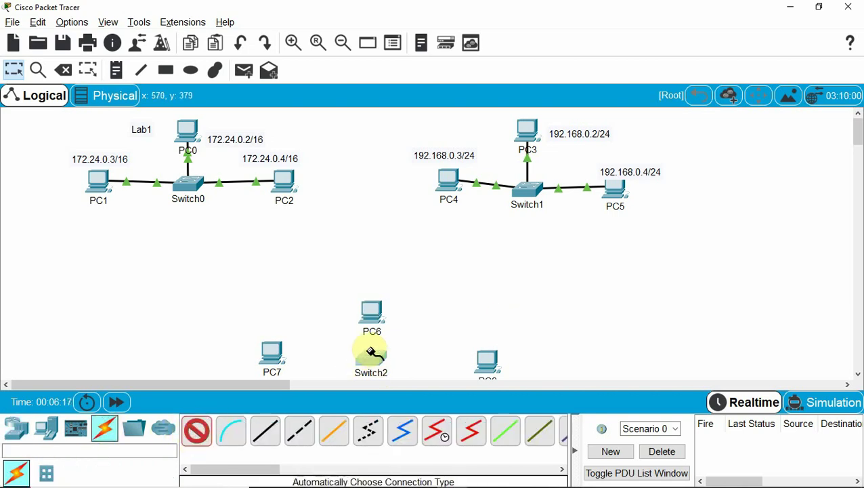
click(373, 354)
click(380, 322)
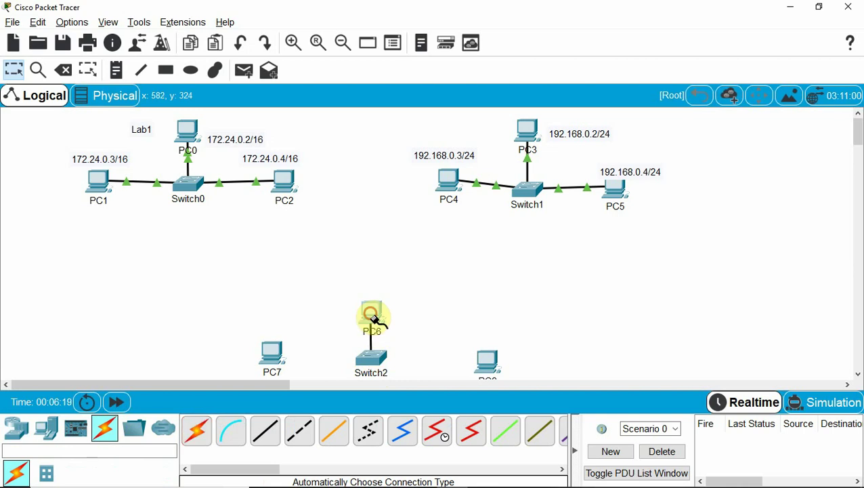
click(196, 431)
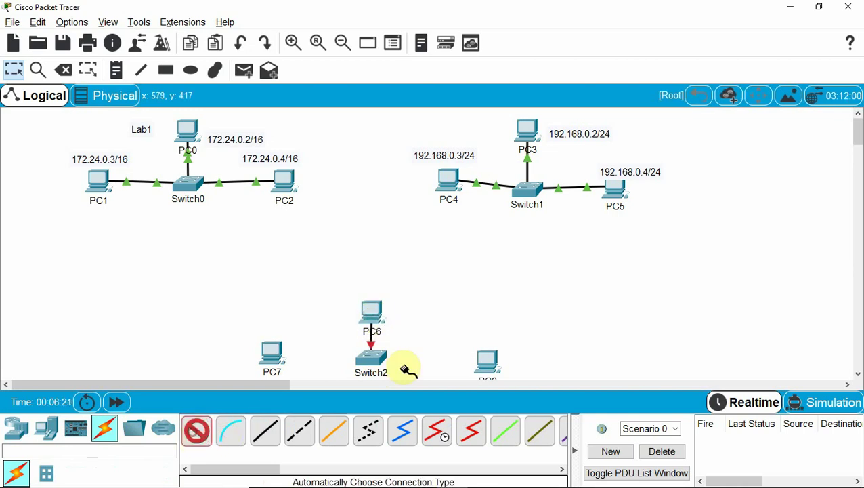
click(371, 357)
click(272, 353)
click(197, 431)
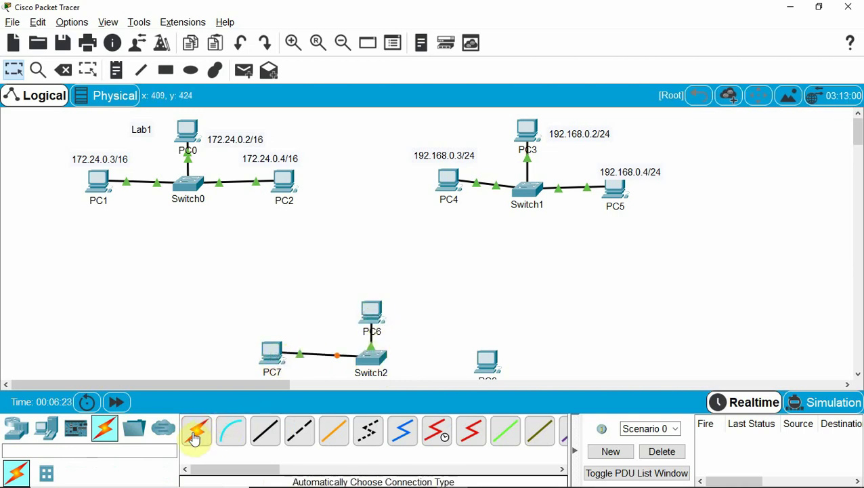
click(381, 356)
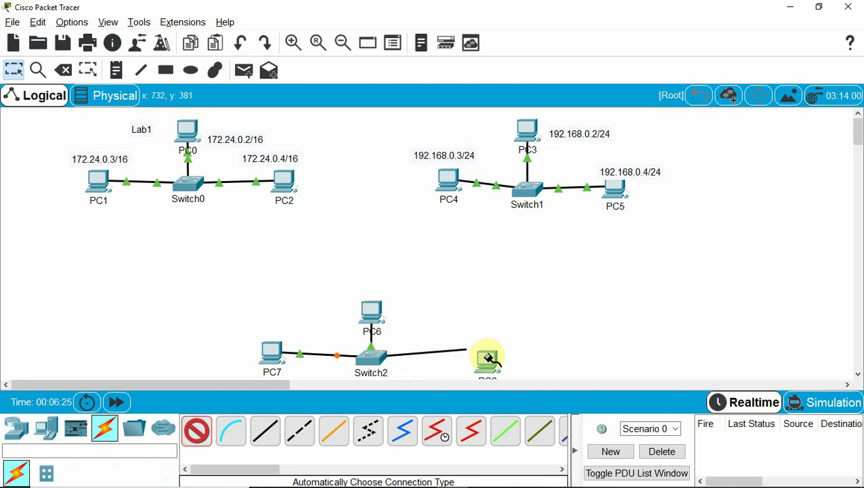
click(489, 359)
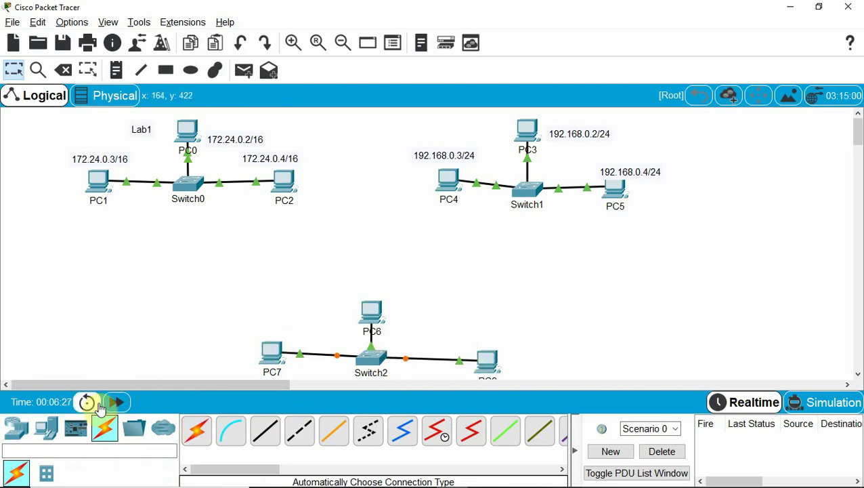
Add address notes 10.0.0.2/8 beside PC6, 10.0.0.3/8 beside PC7 and 10.0.0.4/8 beside the third PC of the lower network.
click(116, 69)
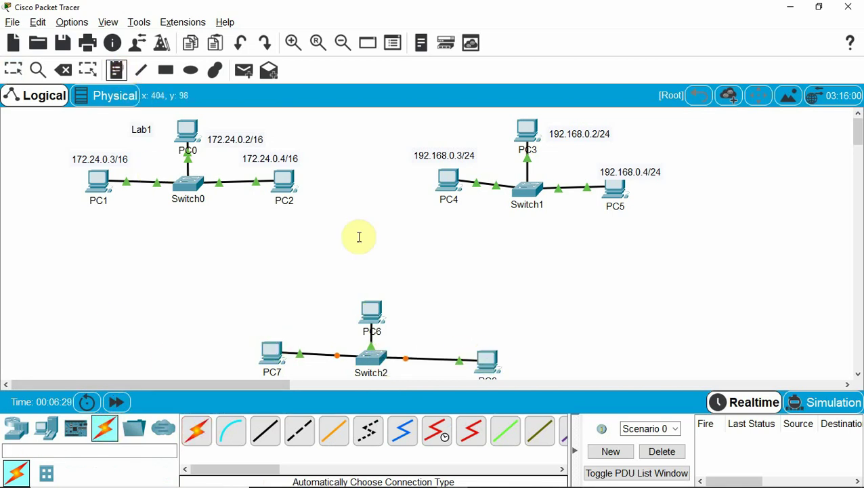
click(392, 314)
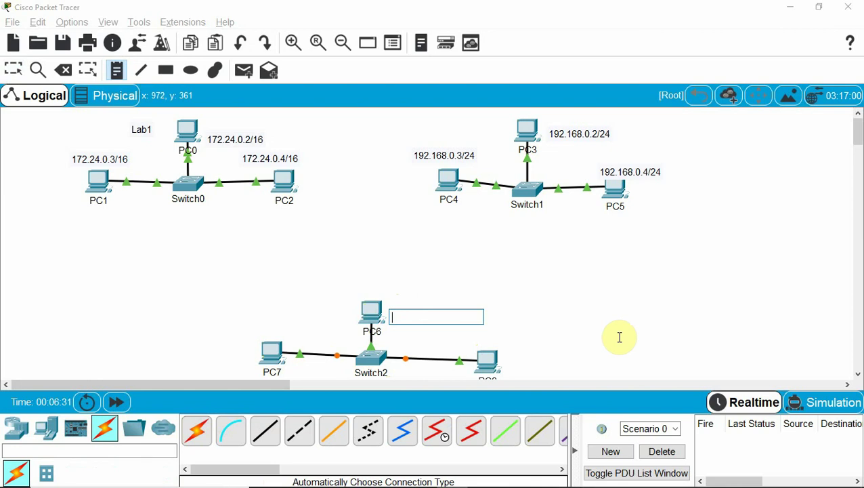
text(10.0.0.2/8)
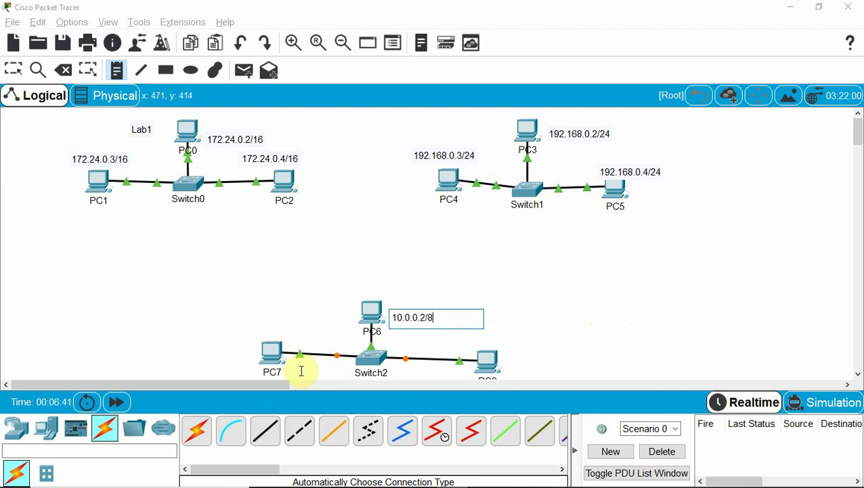
click(202, 362)
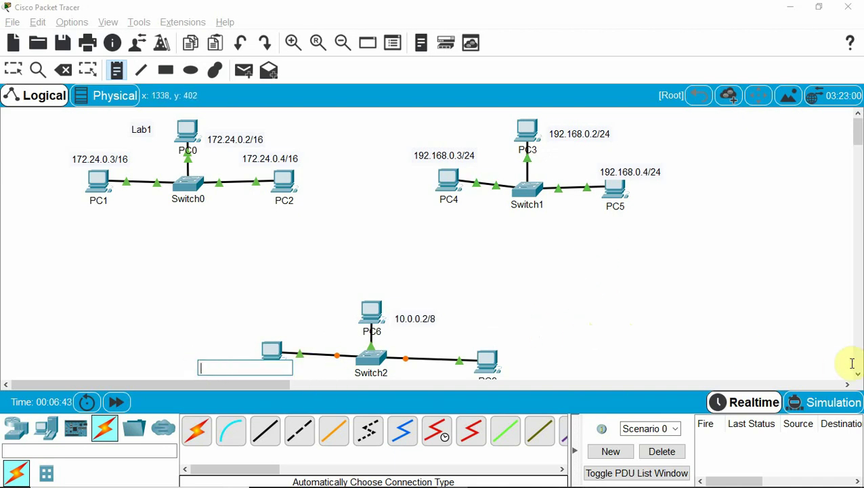
text(10.0.0.3/8)
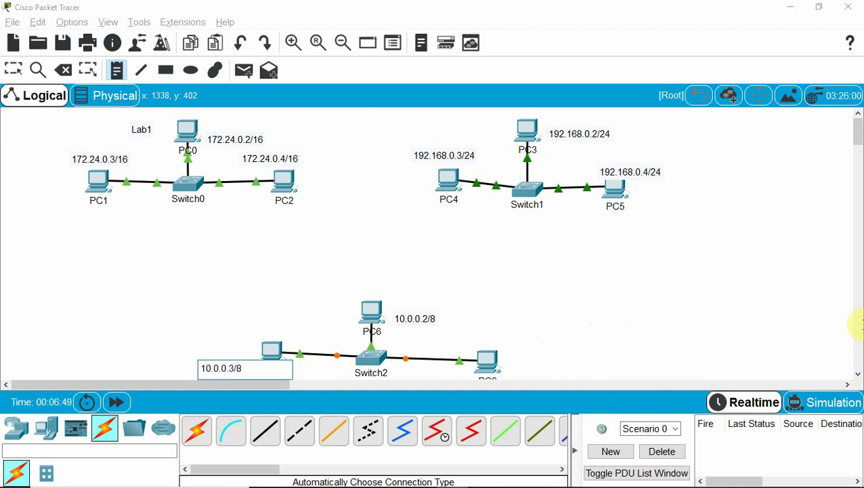
click(513, 354)
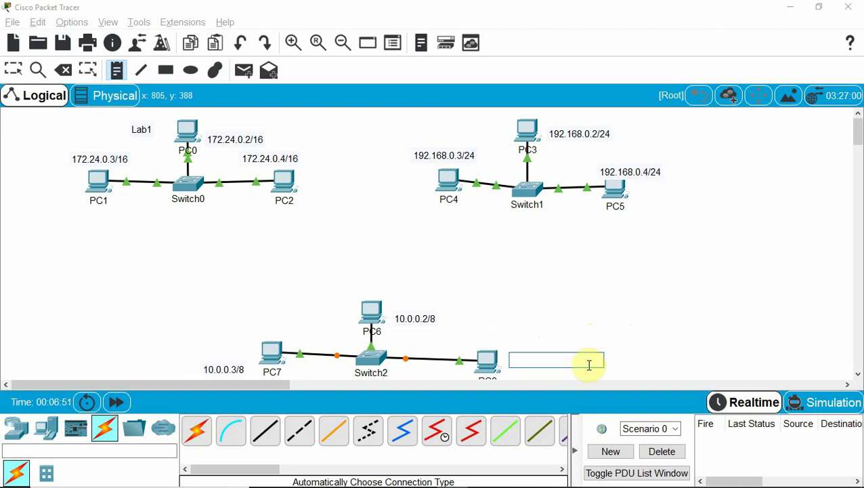
text(10.0.0.4/8)
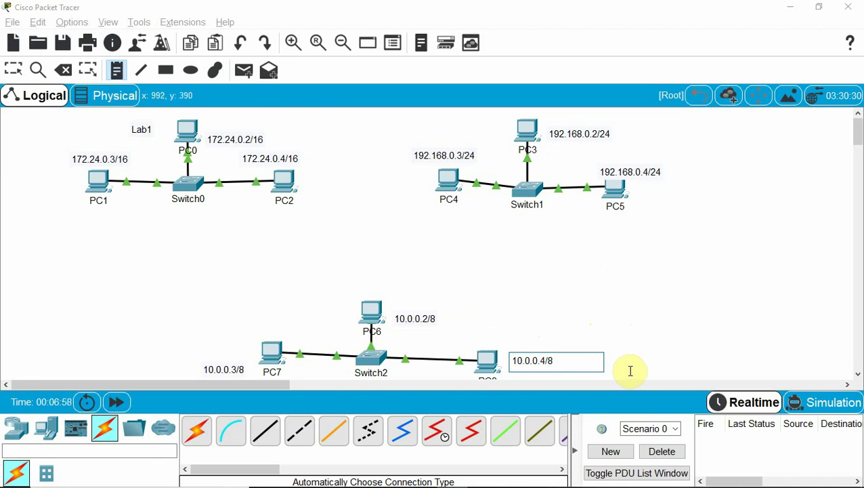
click(607, 227)
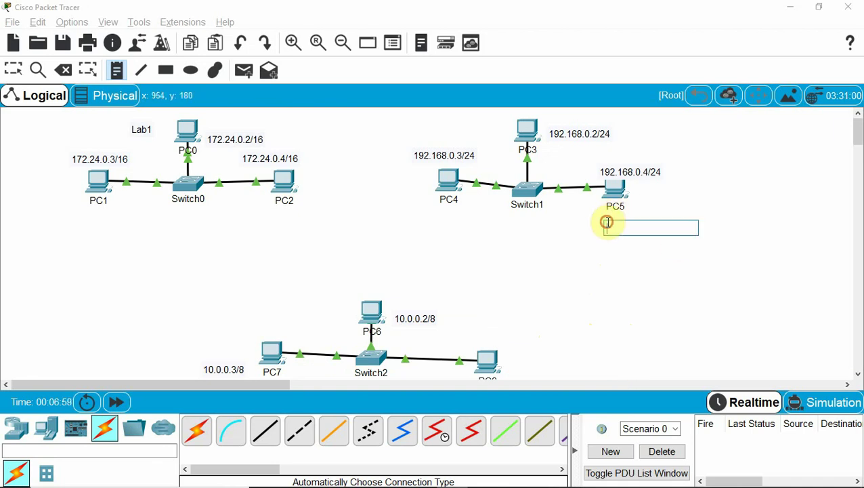
Label the PC3–PC5 network Lab2 and the lower network around Switch2 Lab3 with text notes.
click(625, 122)
text(Lab2)
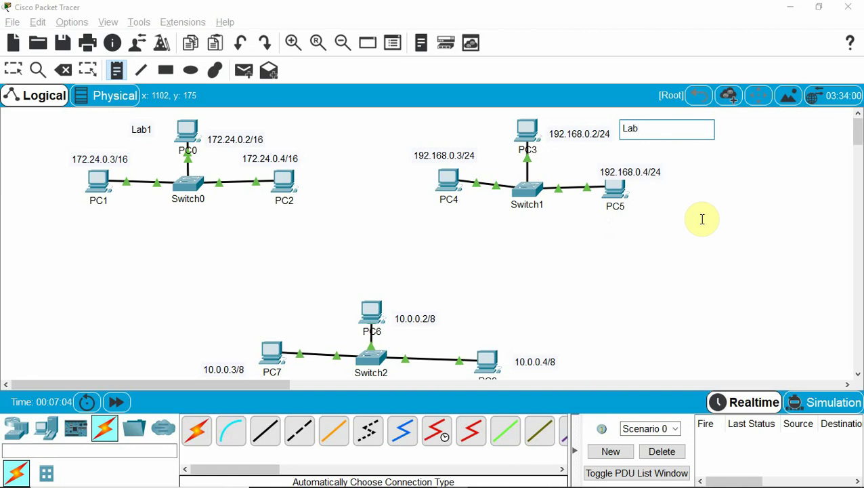
click(575, 350)
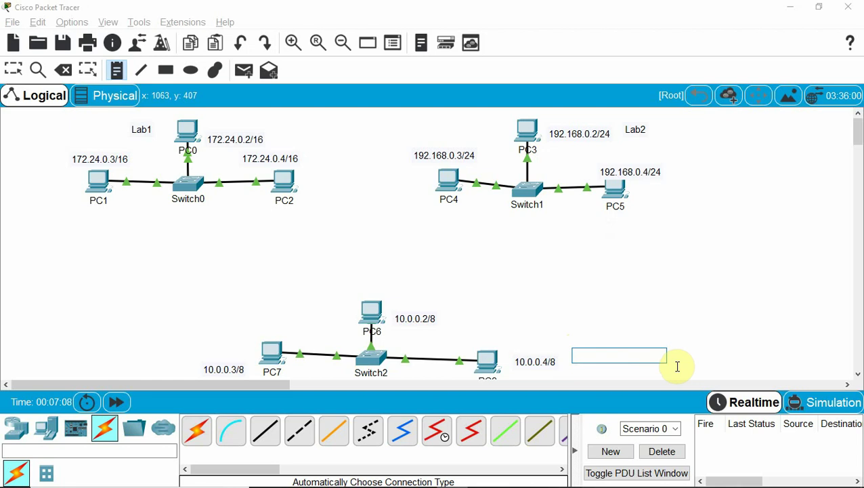
text(Lab3)
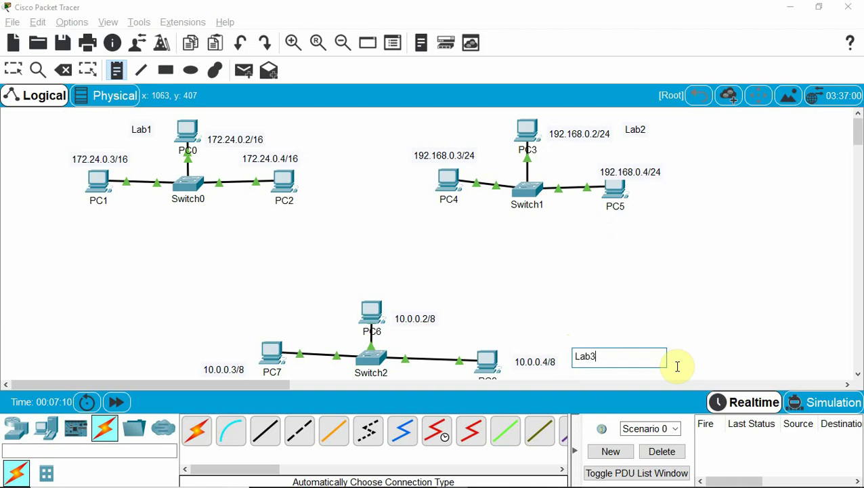
click(13, 68)
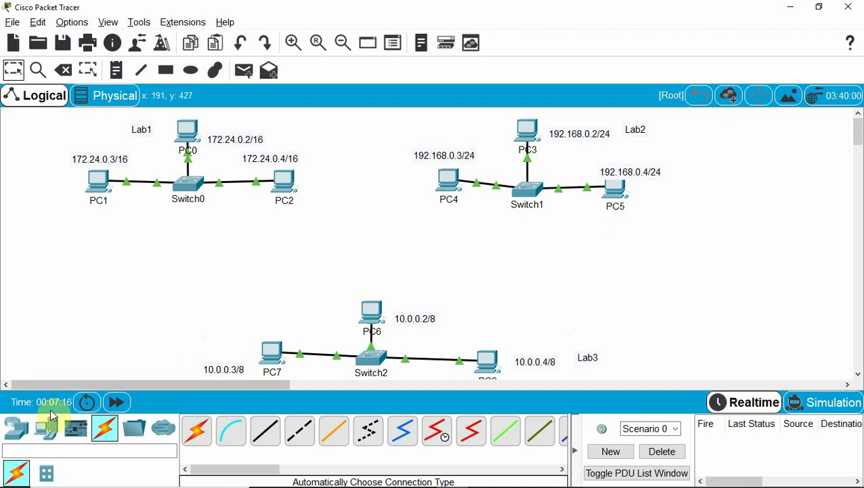
Place a 2911 router in the empty area between the three networks.
click(16, 427)
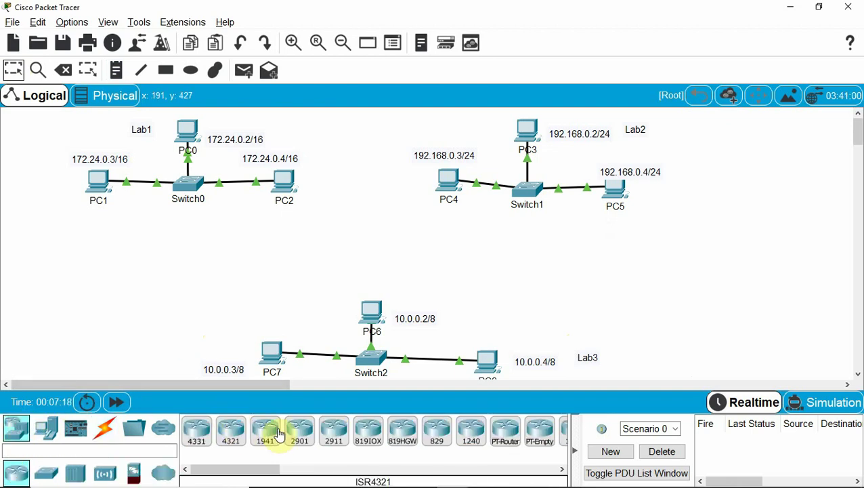
click(334, 433)
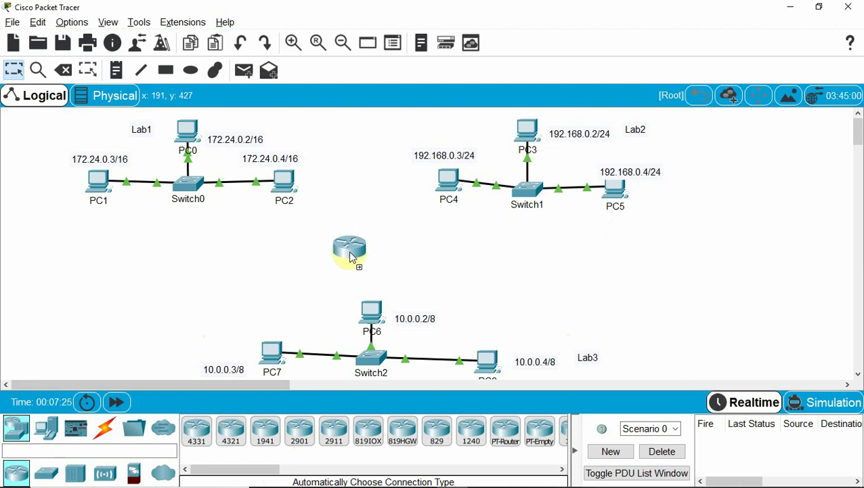
click(351, 257)
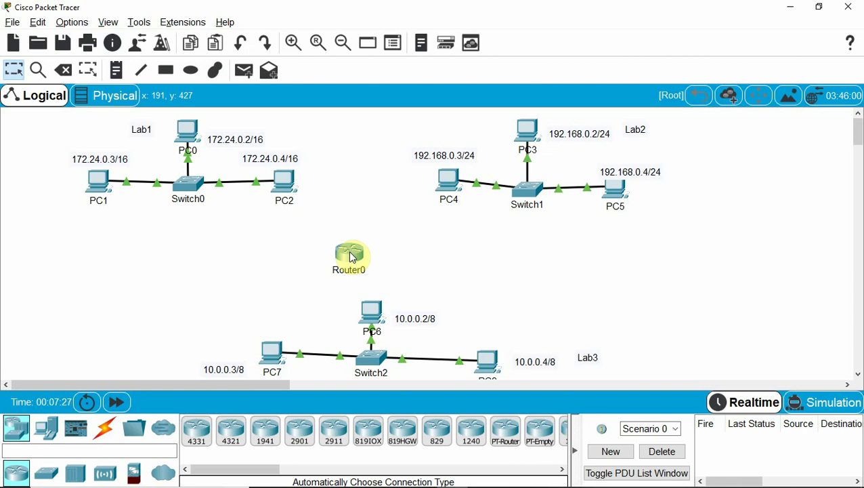
Try to open Router0's configuration settings, and minimise its window.
click(351, 257)
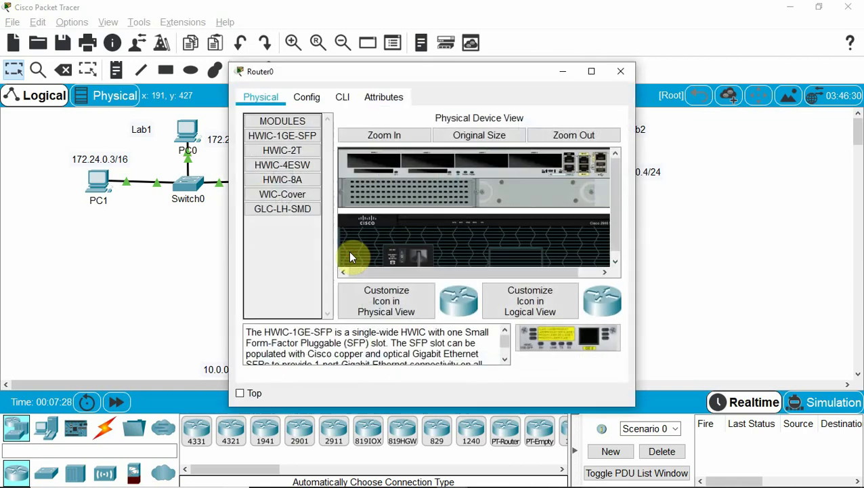
click(308, 97)
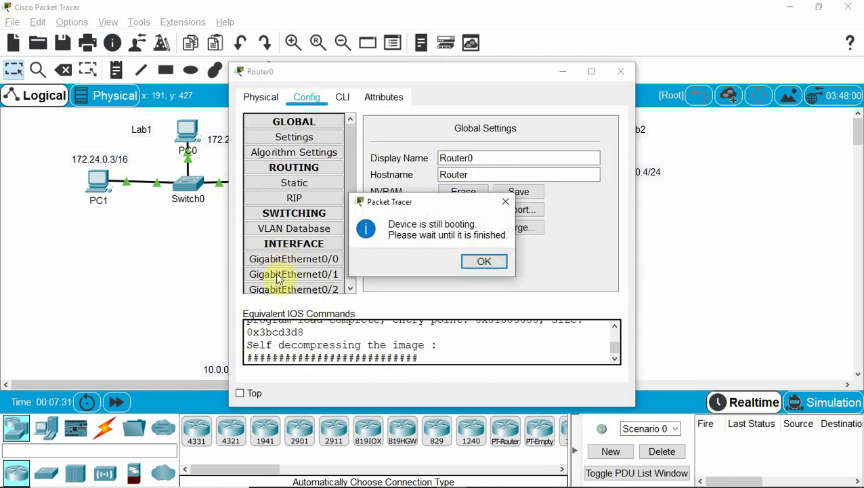
click(492, 264)
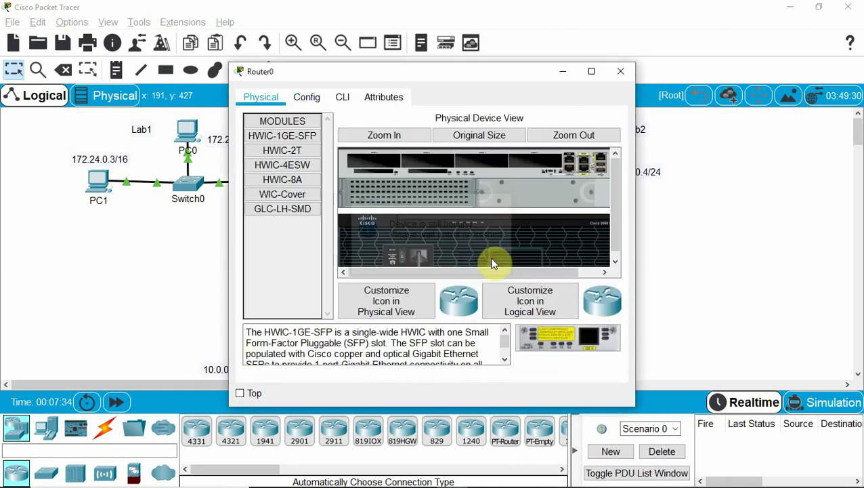
click(561, 73)
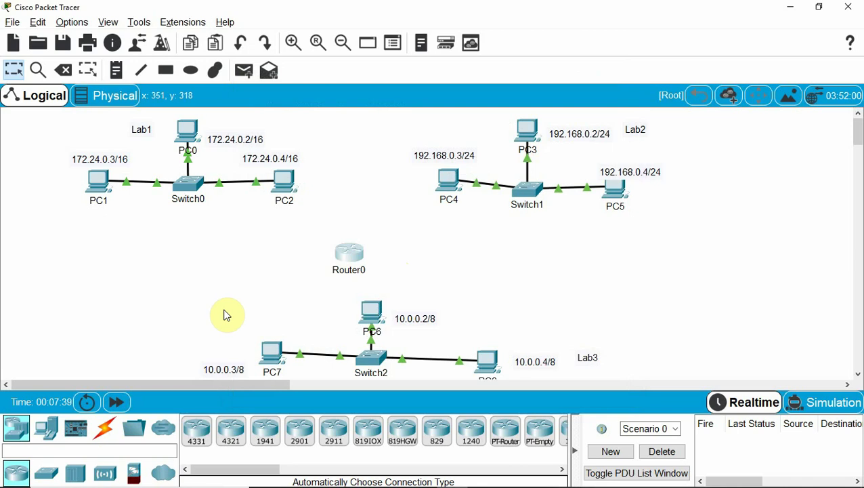
Cable Switch0, Switch1 and Switch2 to Router0 using the automatic connection type.
click(105, 434)
click(196, 431)
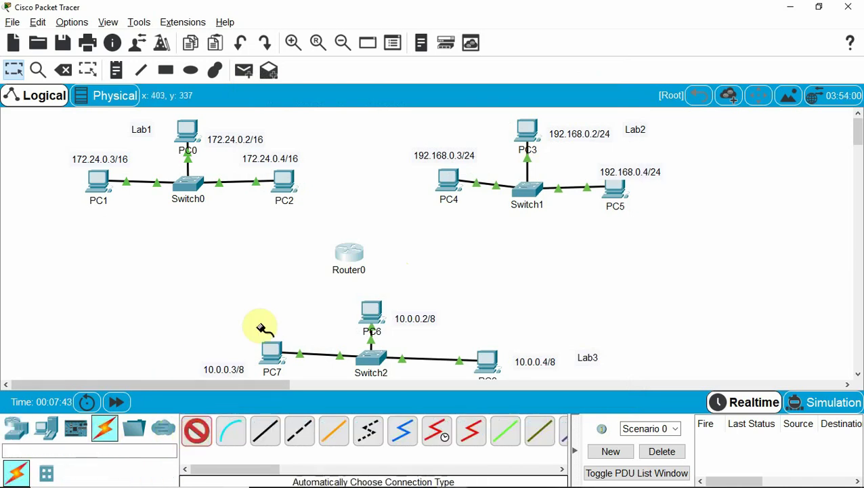
click(191, 185)
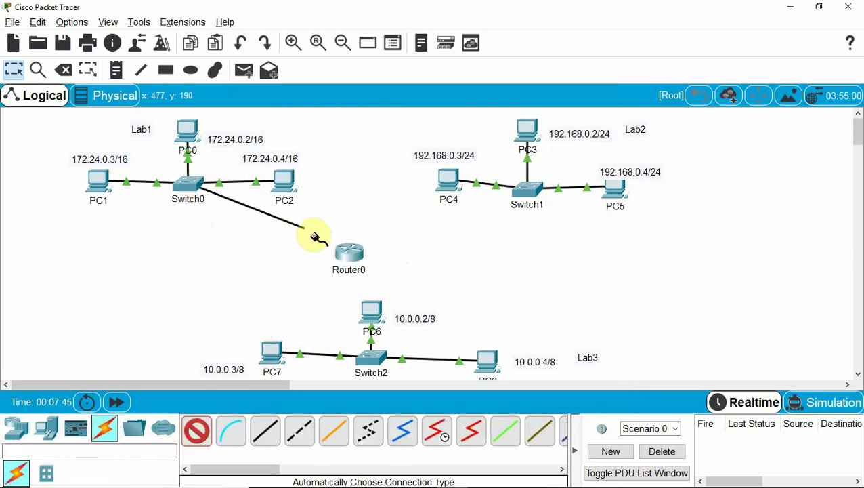
click(348, 252)
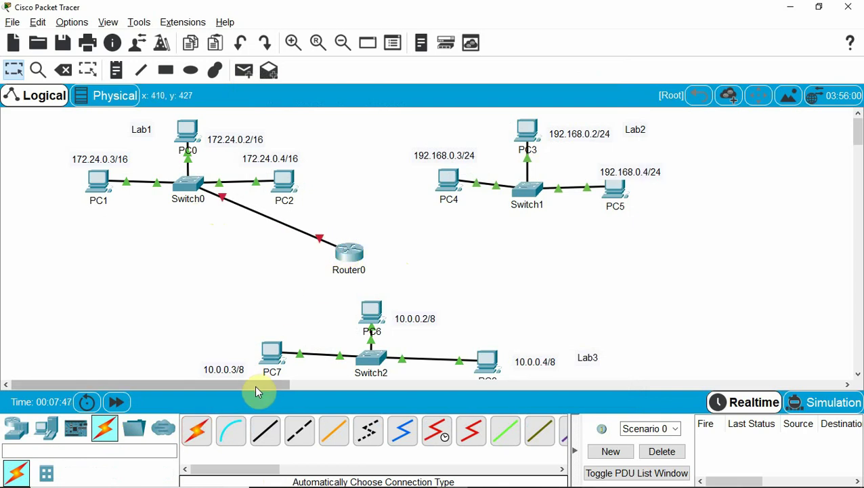
click(196, 430)
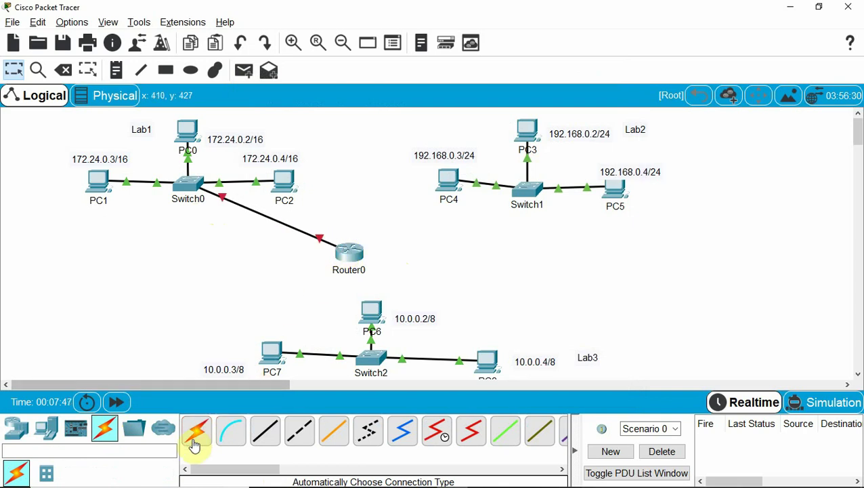
click(527, 188)
click(350, 255)
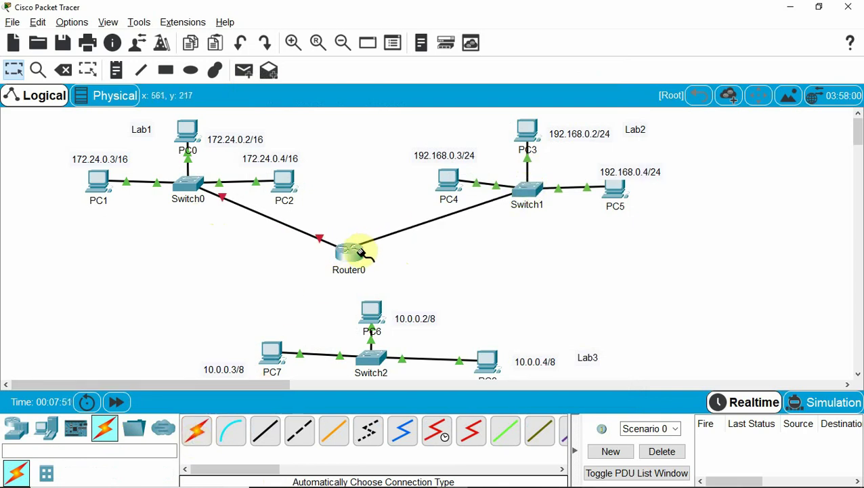
click(195, 430)
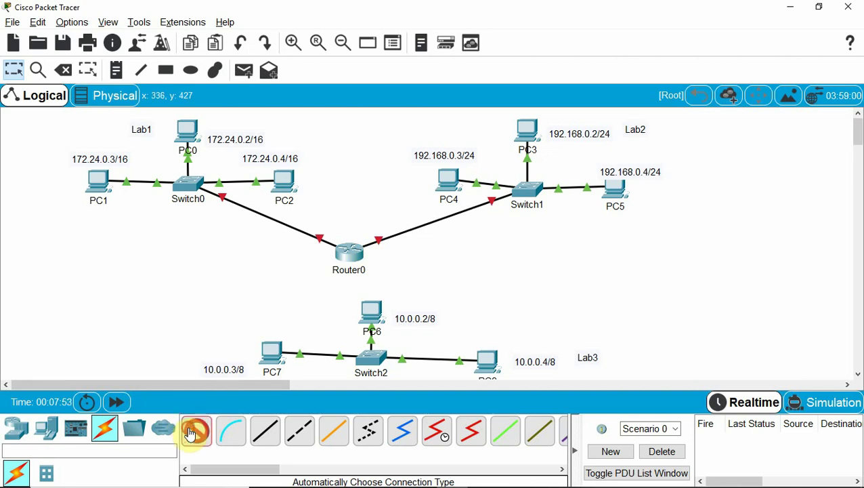
click(364, 361)
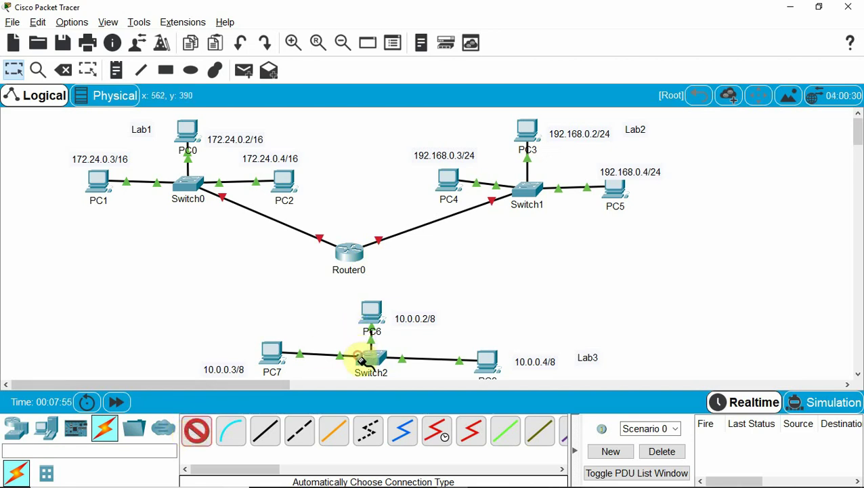
click(350, 258)
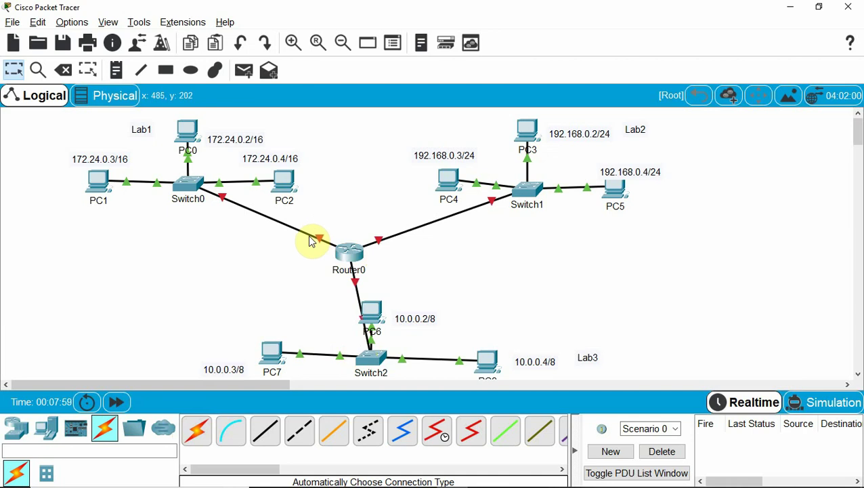
Check the port names on Router0's three cables and add the note Gig0/0 at the router end of the Switch0 cable.
mouse_move(311, 241)
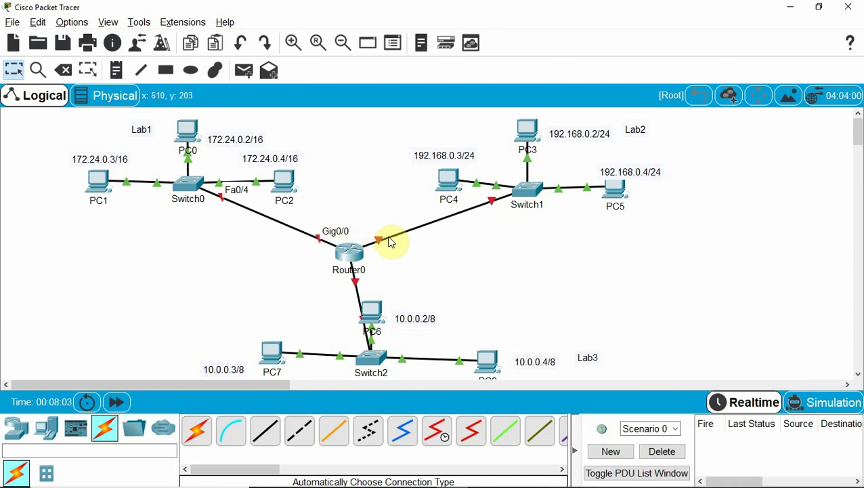
mouse_move(391, 242)
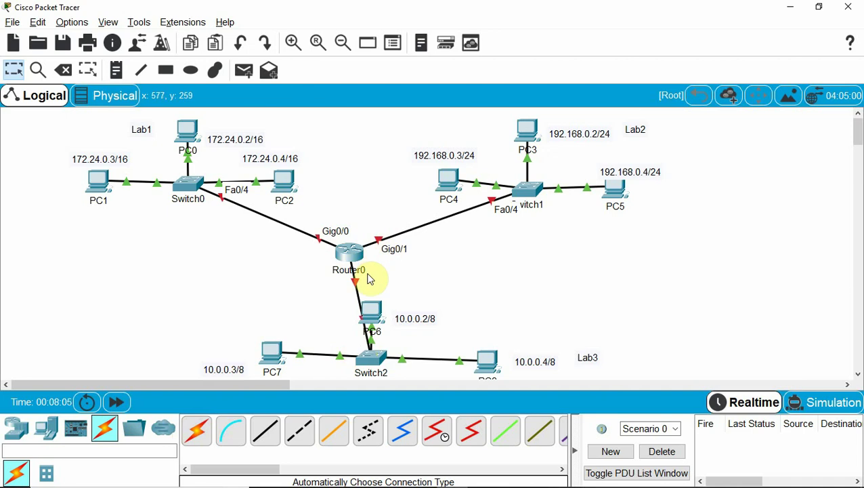
mouse_move(357, 289)
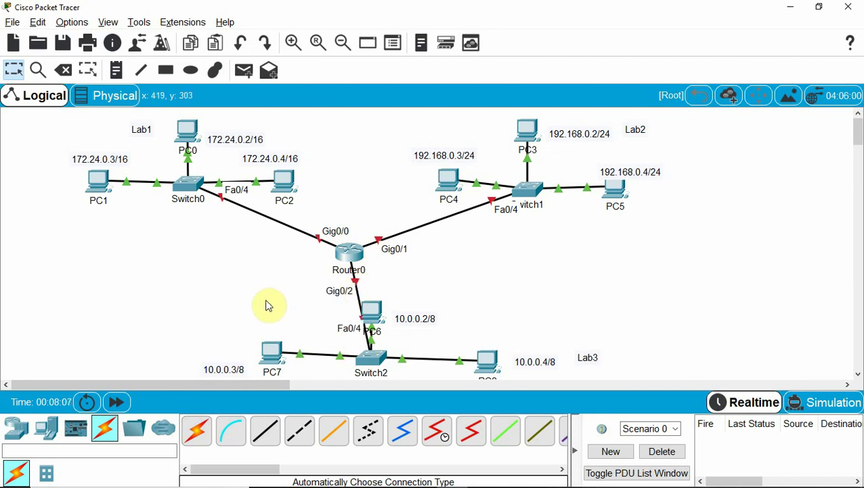
click(116, 70)
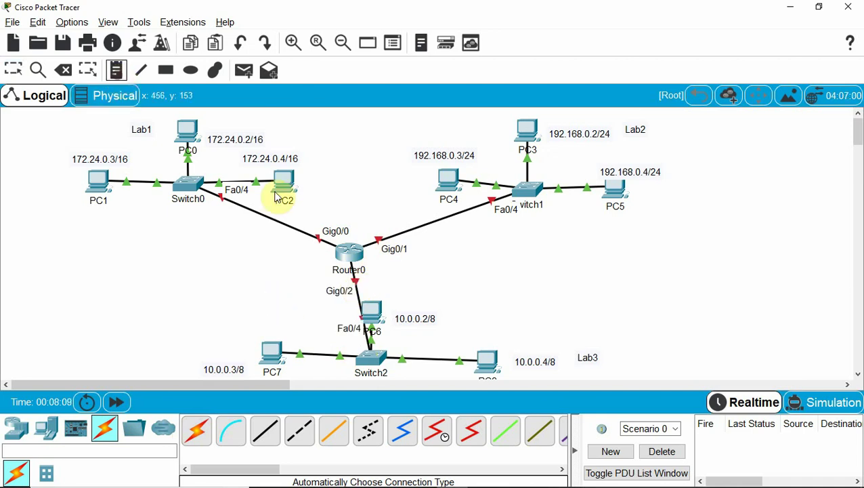
click(296, 243)
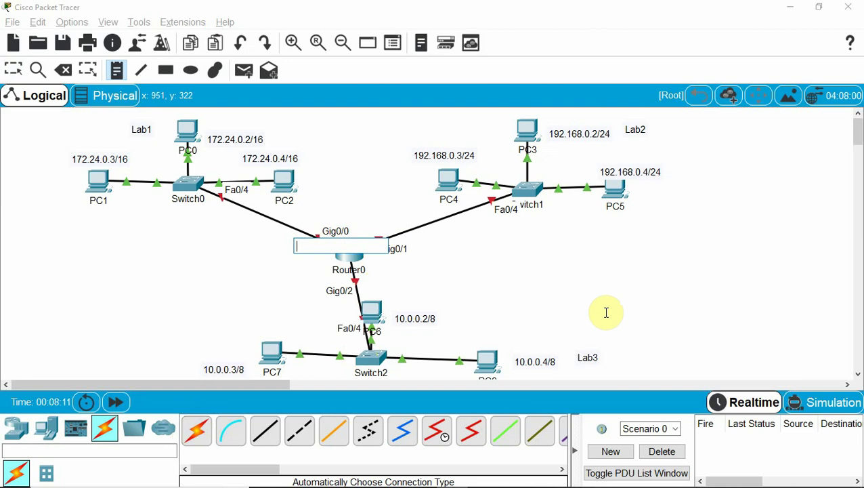
text(Gig0/0)
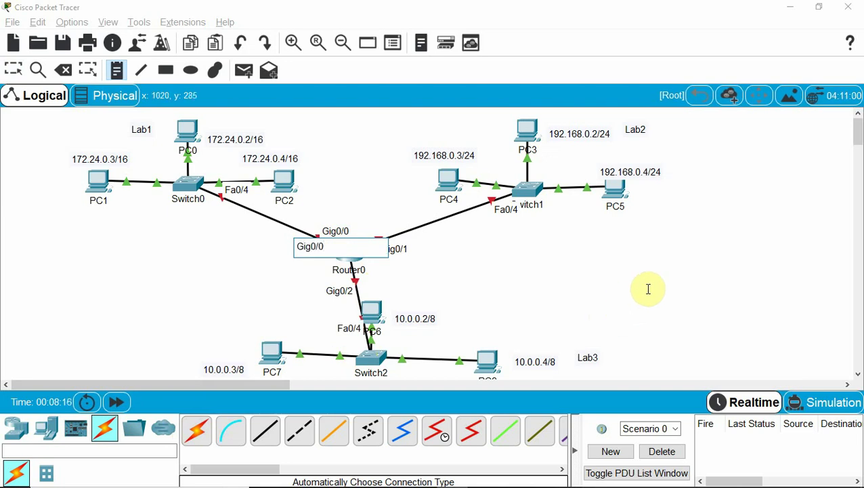
click(526, 264)
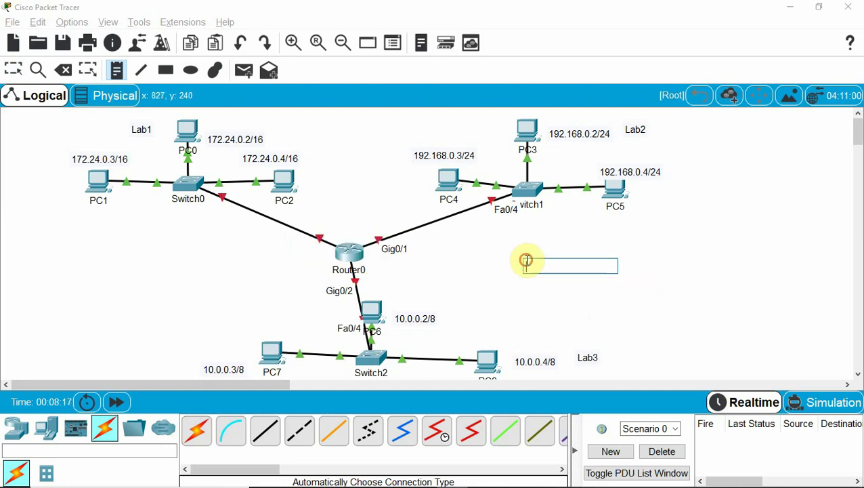
Add the notes Gig0/1 and Gig0/2 at the router ends of the Switch1 and Switch2 cables.
click(366, 229)
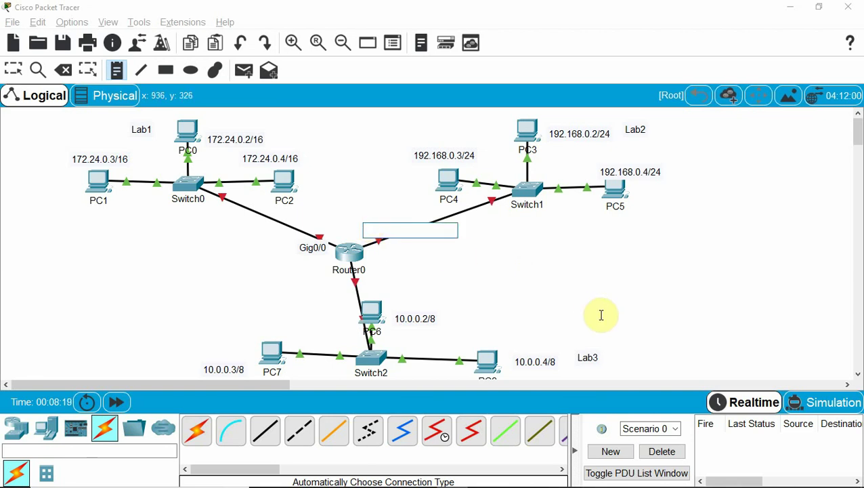
text(Gig0/1)
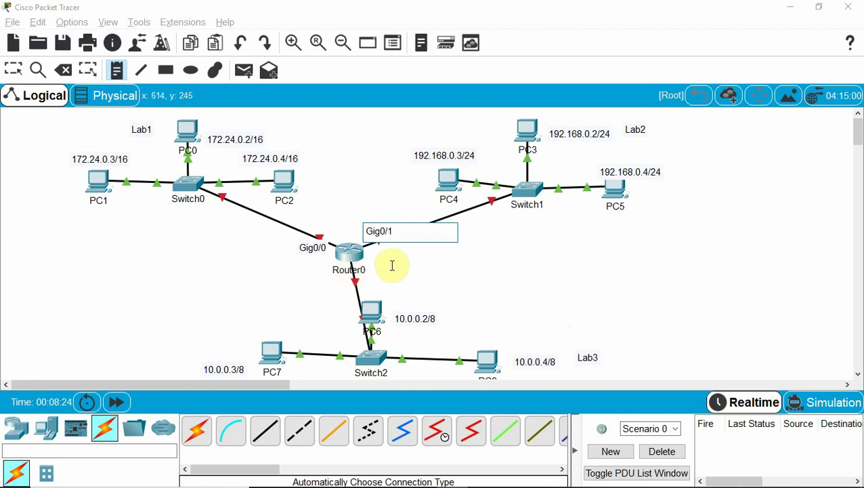
click(373, 274)
text(Gig0/2)
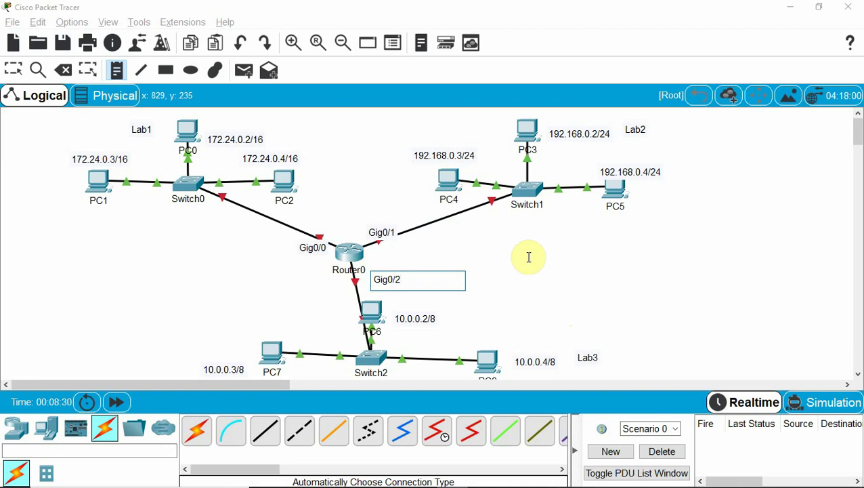
click(567, 231)
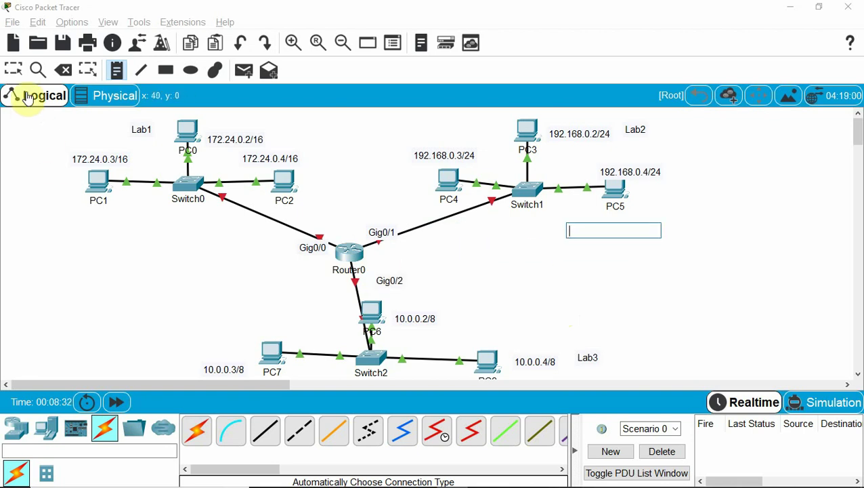
Move the Gig0/0 note clear of its cable, and shift PC6 and its address note away from the Switch2 uplink.
click(13, 69)
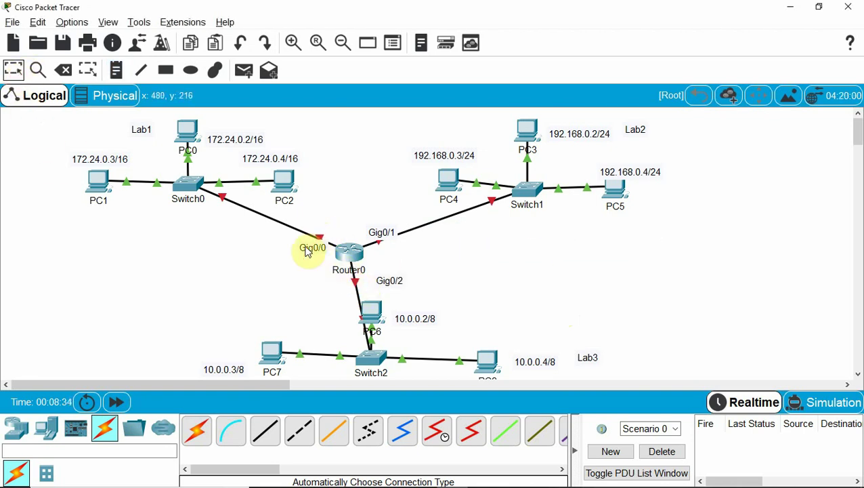
mouse_move(308, 251)
mouse_down()
mouse_move(289, 259)
mouse_move(292, 252)
mouse_up()
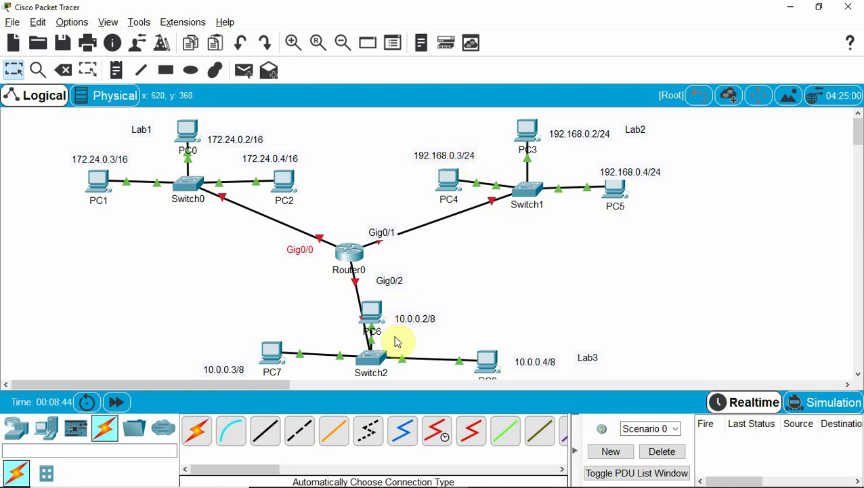
drag(379, 316, 449, 311)
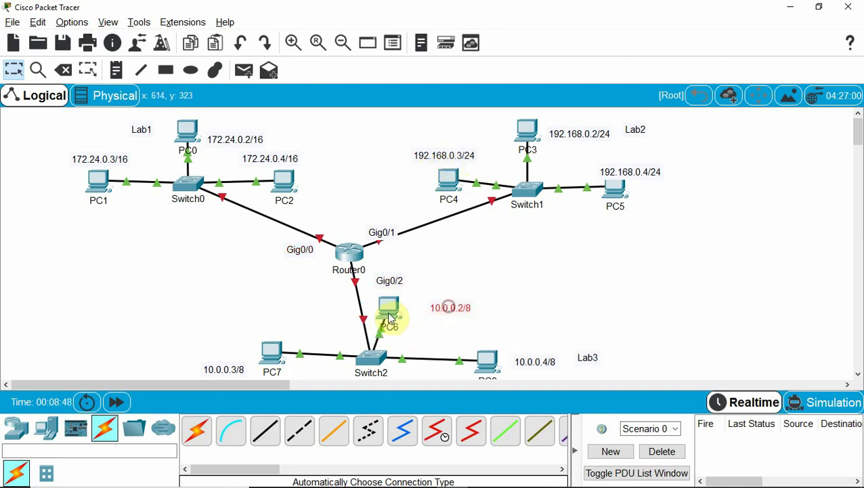
drag(390, 318, 407, 325)
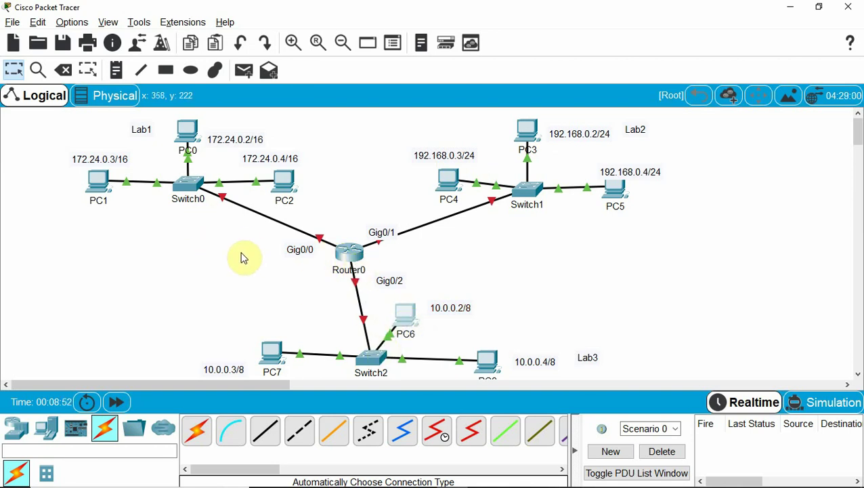
Add gateway address notes 172.24.0.1 beside Gig0/0, 192.168.0.1 beside Gig0/1 and 10.0.0.1 beside Gig0/2.
click(118, 71)
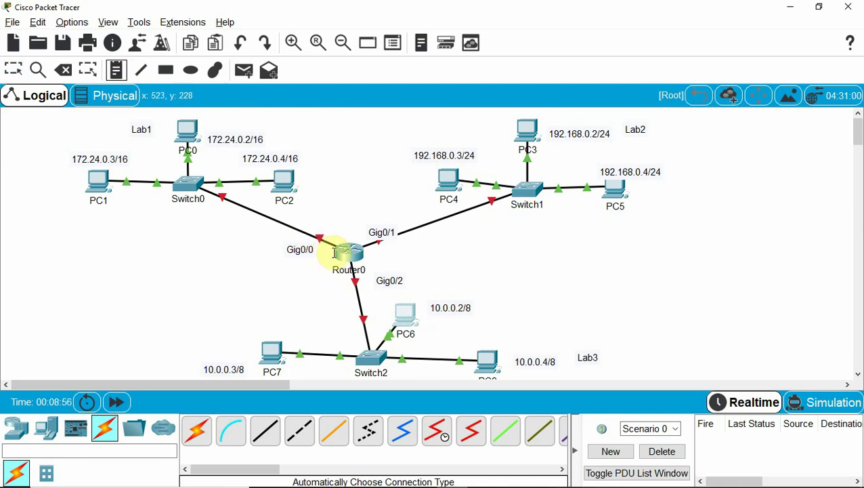
click(230, 248)
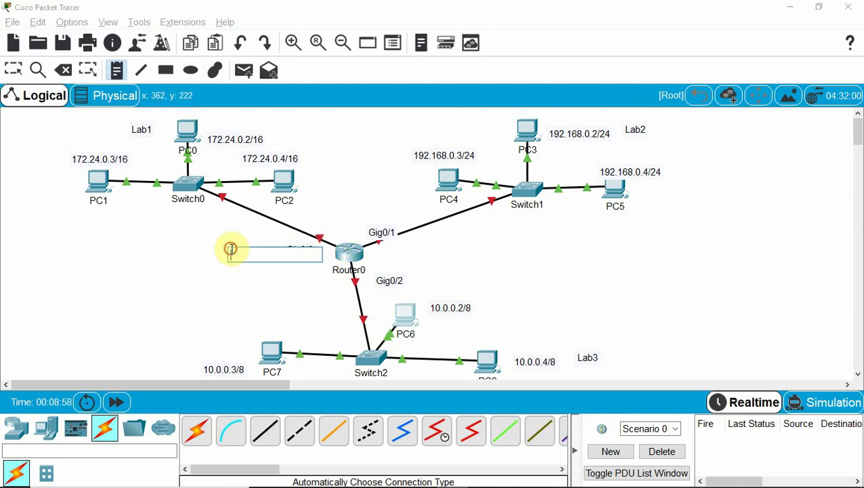
text(172.24.0.1)
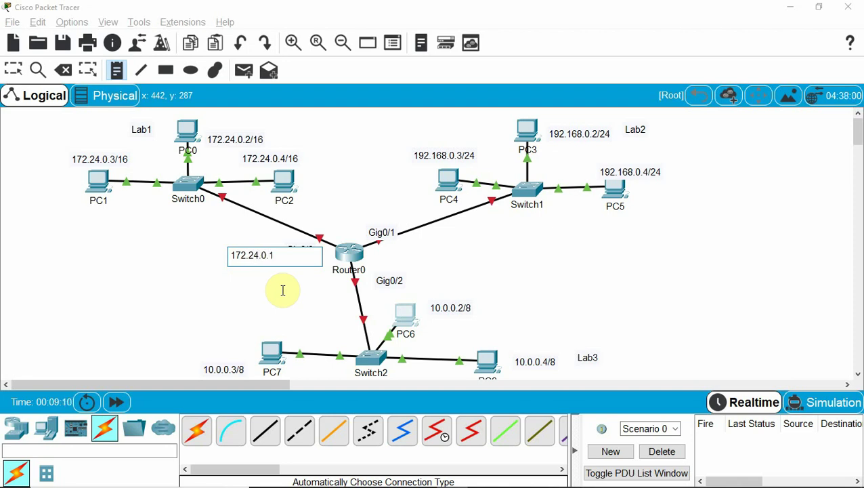
click(442, 252)
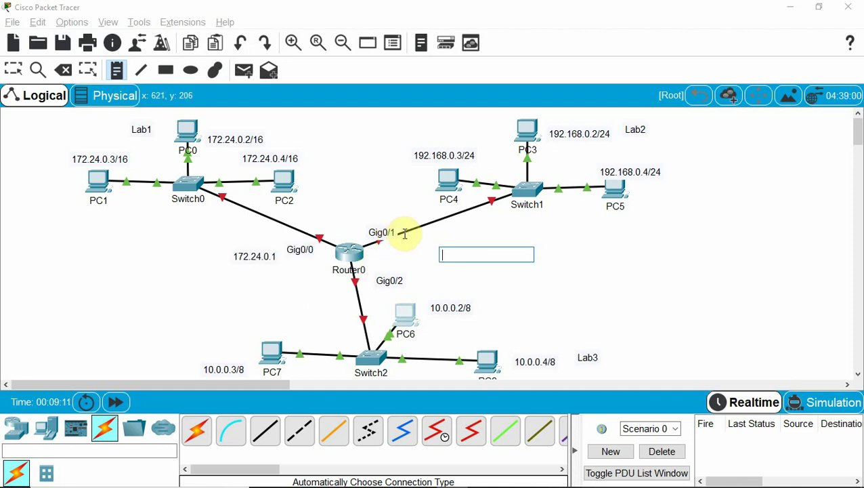
click(400, 241)
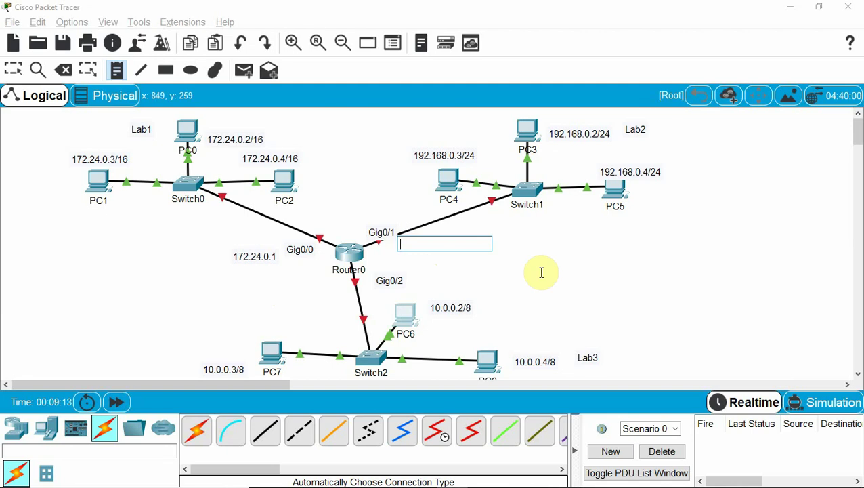
text(192.168.0.1)
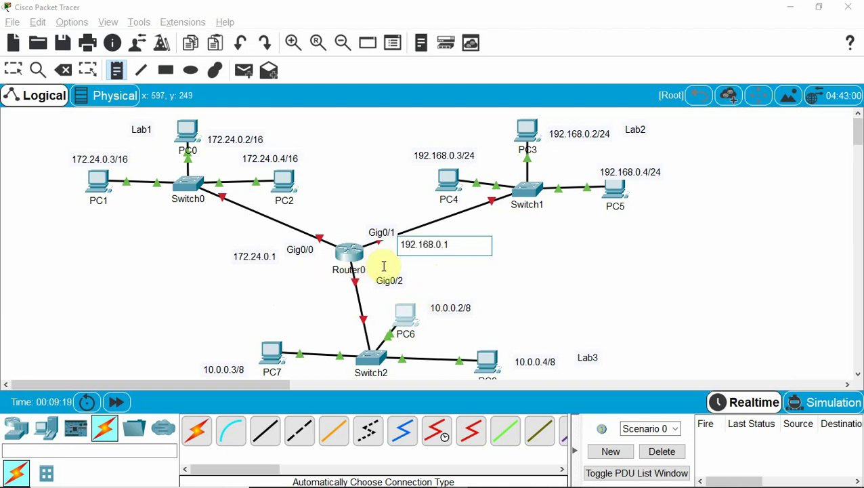
click(406, 278)
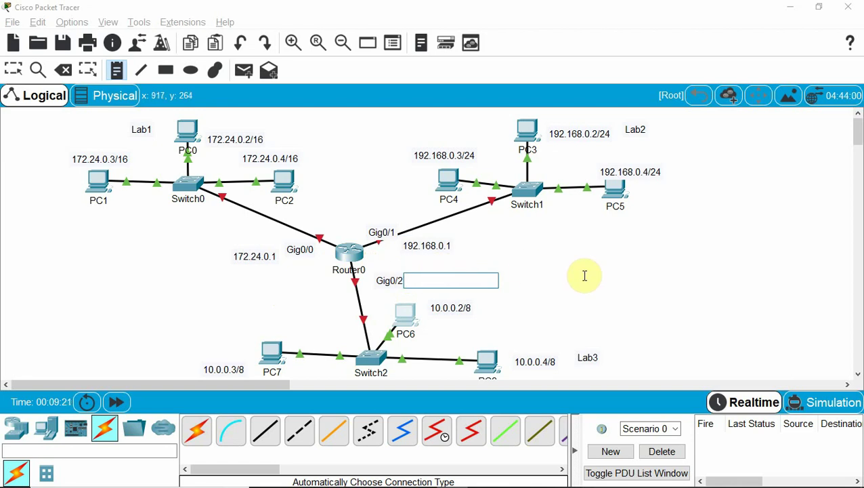
text(10.0.0.1)
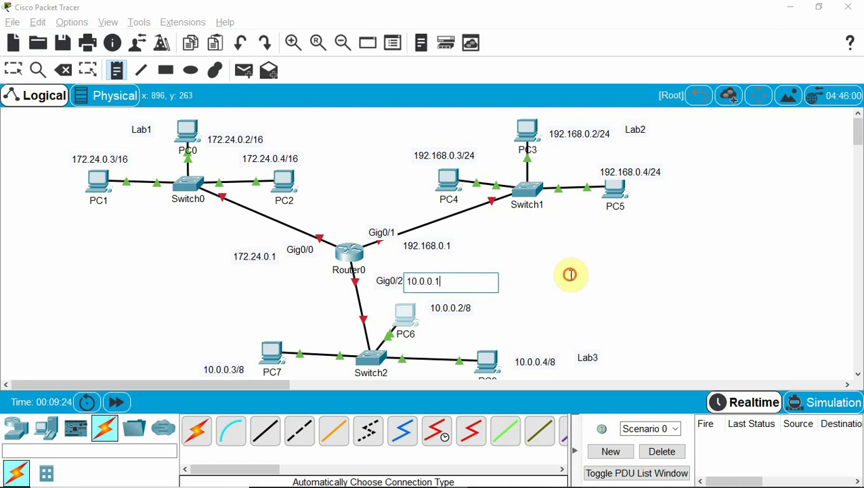
click(569, 278)
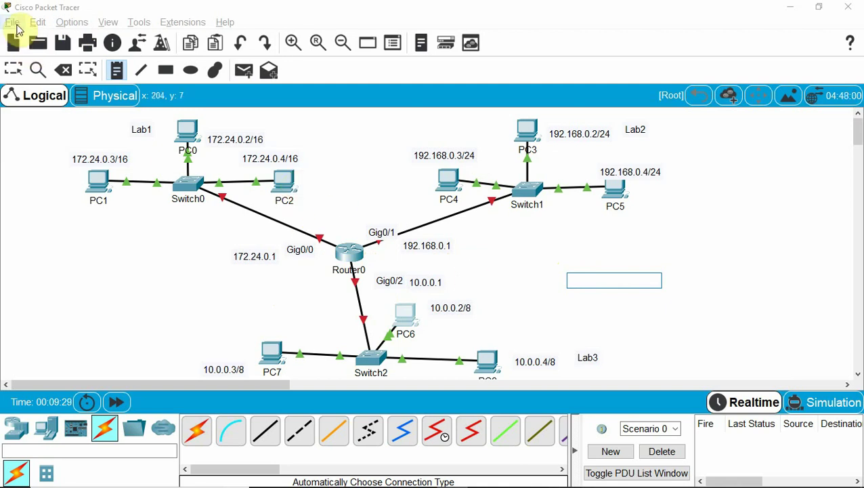
Save the topology as router-complex in the saves folder.
click(14, 22)
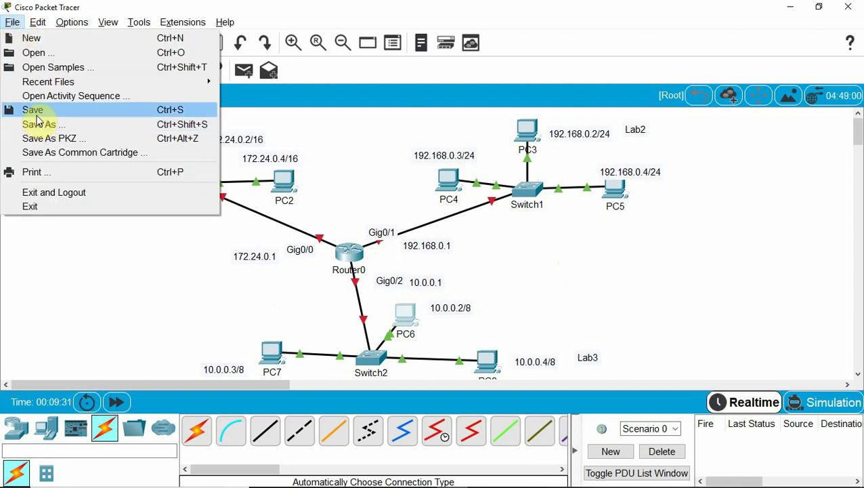
click(36, 111)
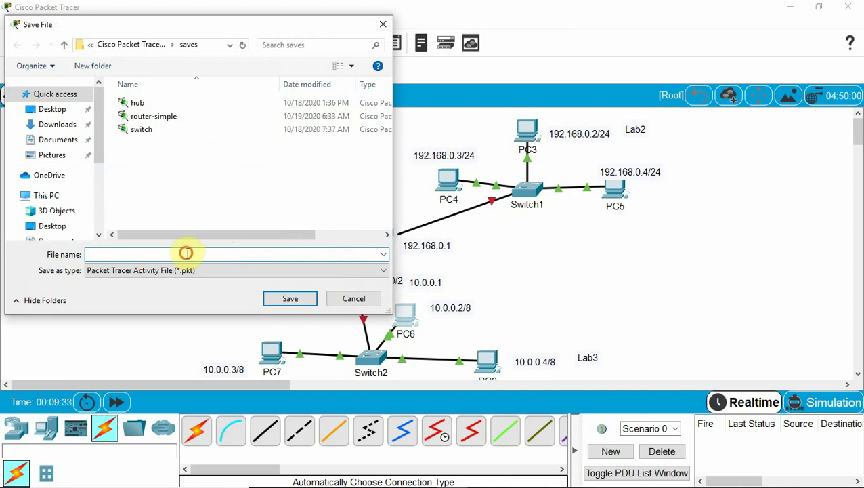
text(router)
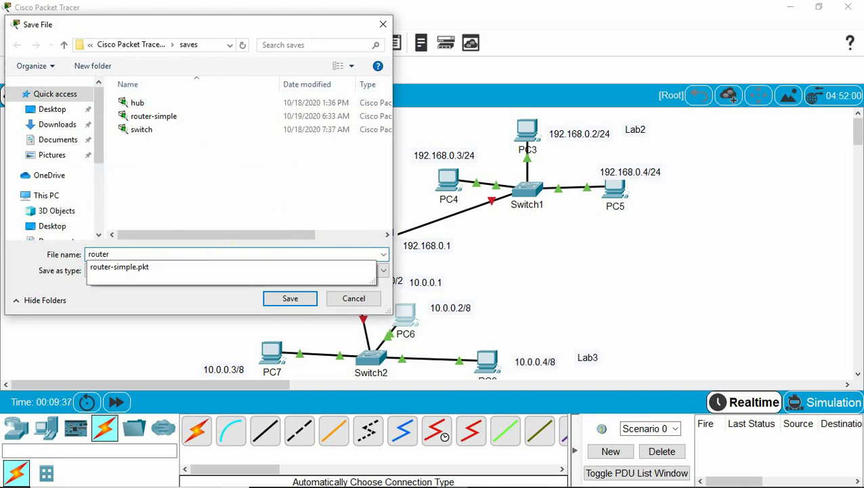
text(-complex)
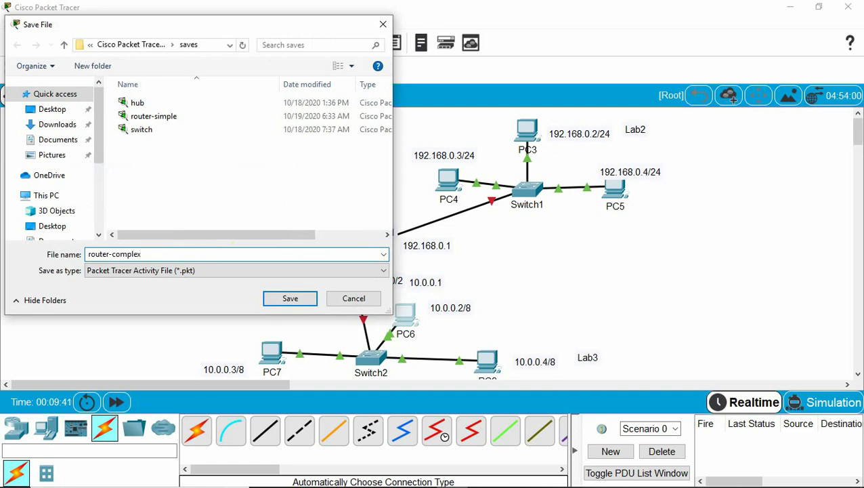
click(290, 300)
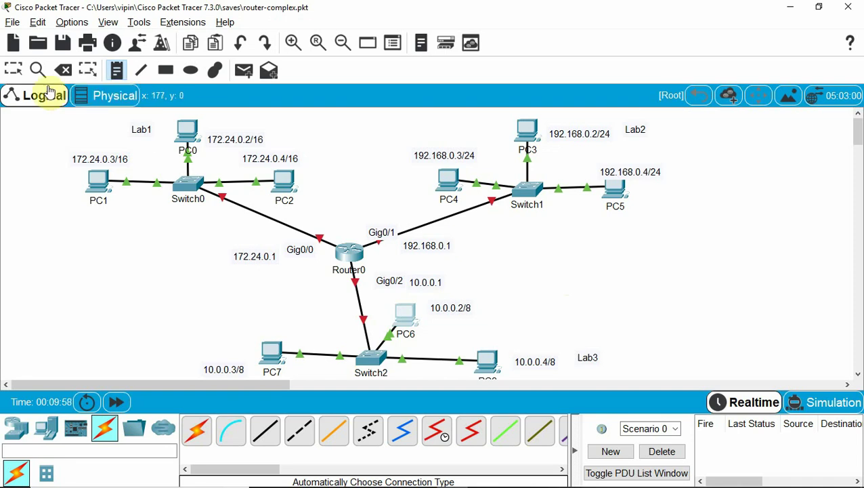
Move PC8 slightly up so its cable to Switch2 runs level, and align its 10.0.0.4/8 note beside it.
click(13, 69)
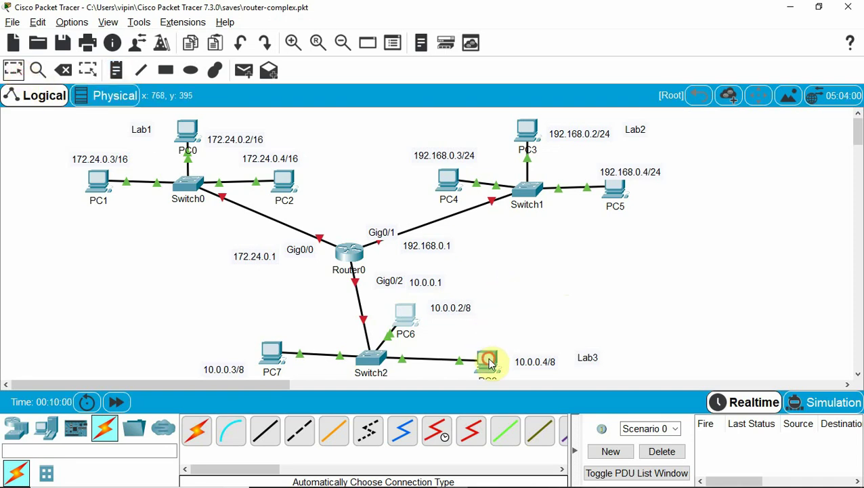
drag(487, 362, 491, 360)
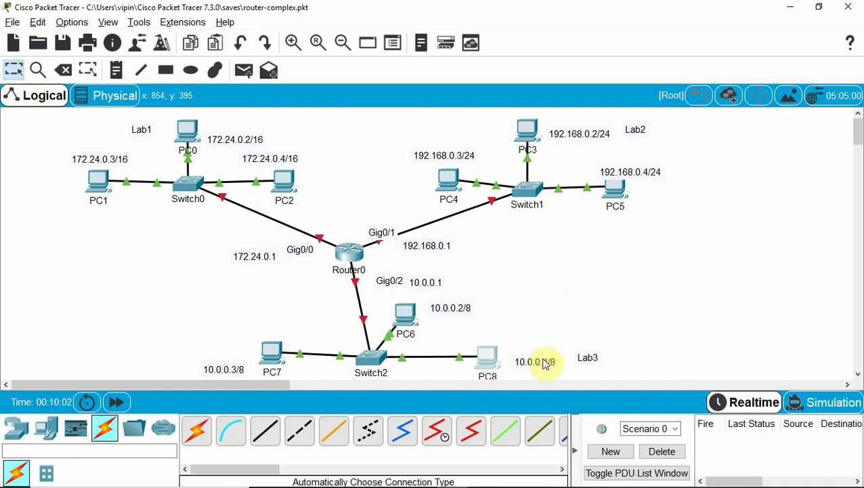
drag(545, 364, 538, 358)
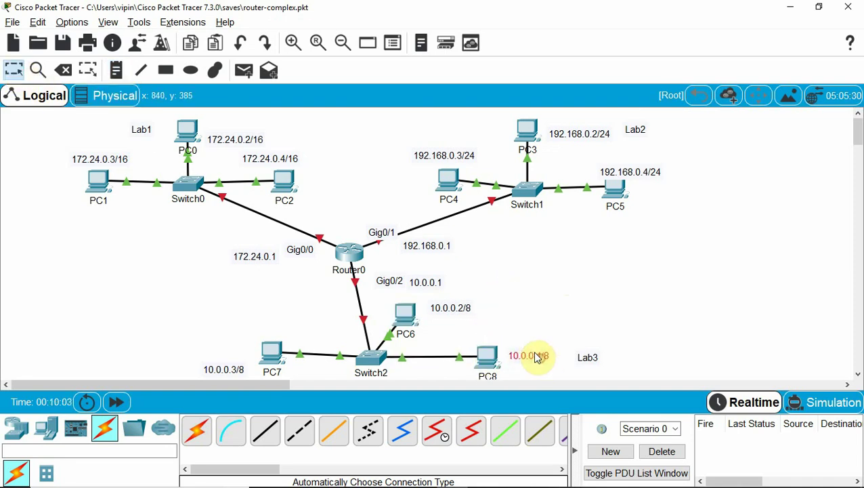
click(720, 324)
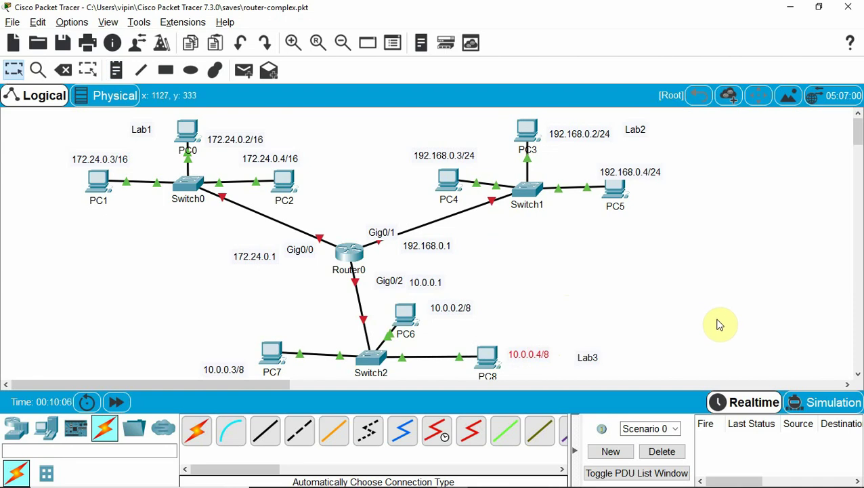